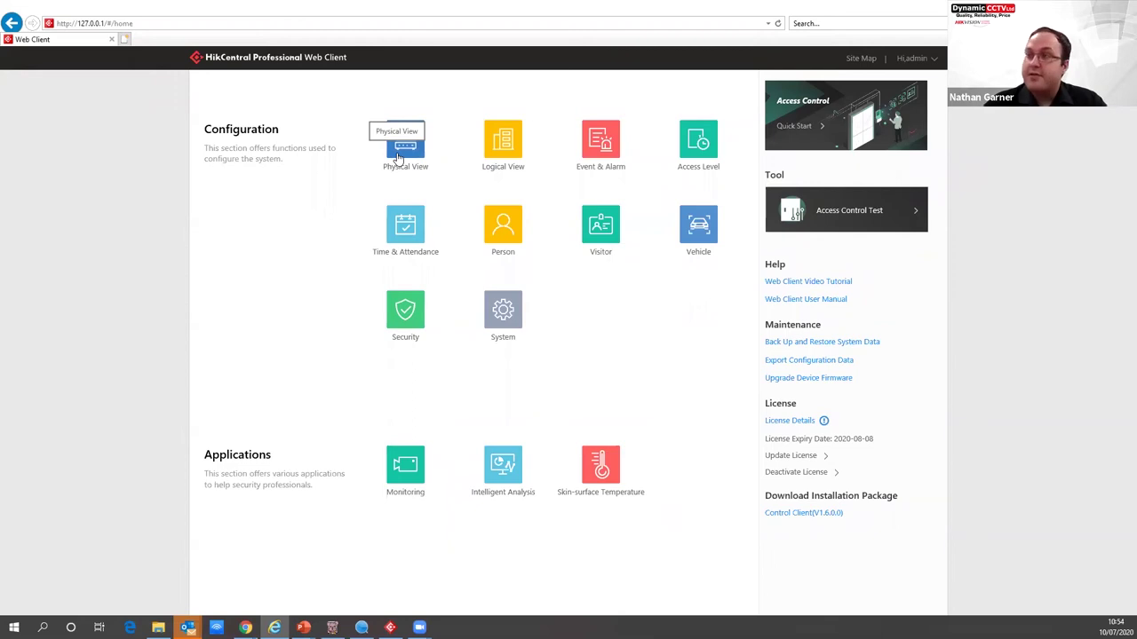
Step: Display the list of access control devices in the Physical View
{"action": "left_click", "coordinate": [398, 157]}
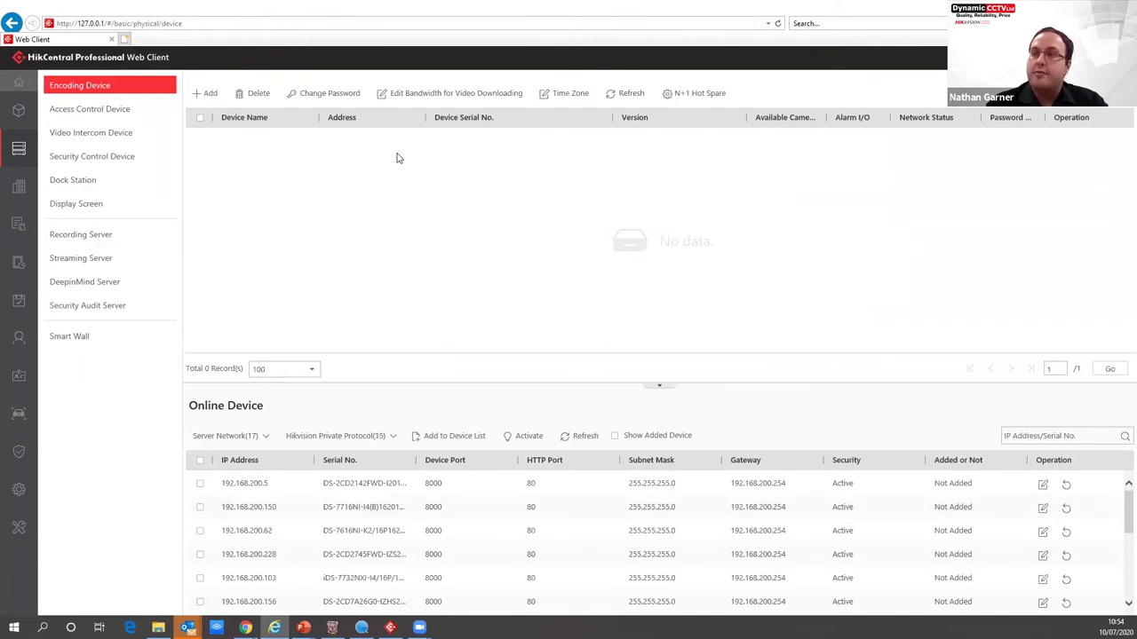
{"action": "left_click_drag", "start_coordinate": [89, 111], "coordinate": [80, 117]}
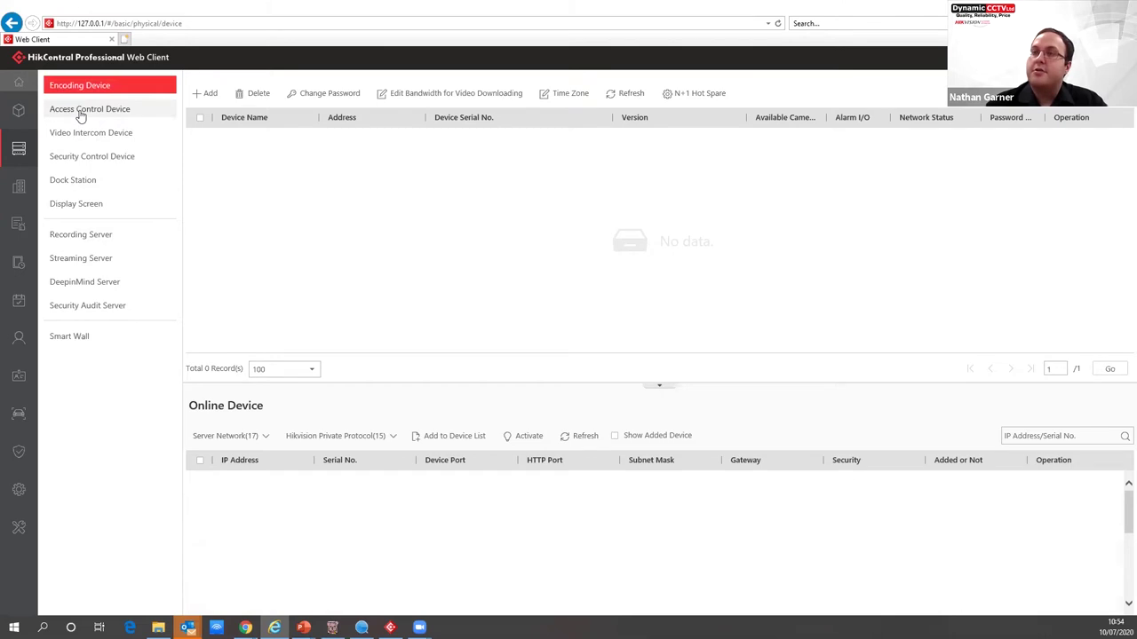
{"action": "left_click", "coordinate": [81, 113]}
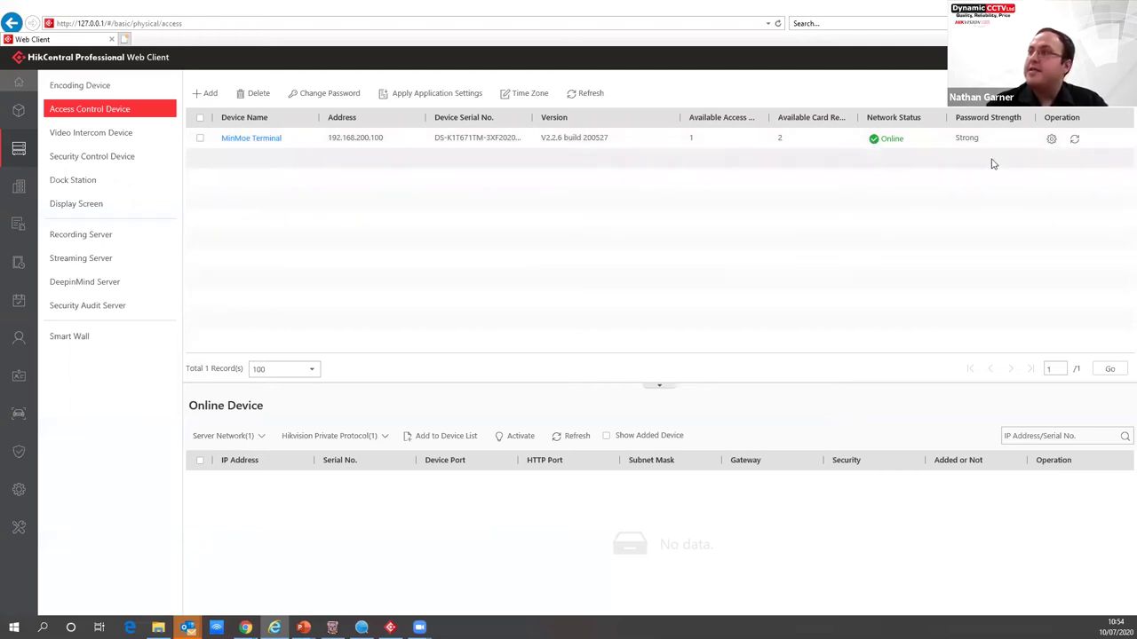
Step: Open the MinMoe Terminal's configuration and review its time, skin-surface temperature, linkage, card swiping, facial recognition and working mode settings
{"action": "left_click", "coordinate": [1050, 140]}
{"action": "scroll", "coordinate": [692, 358], "scroll_direction": "down", "scroll_amount": 1}
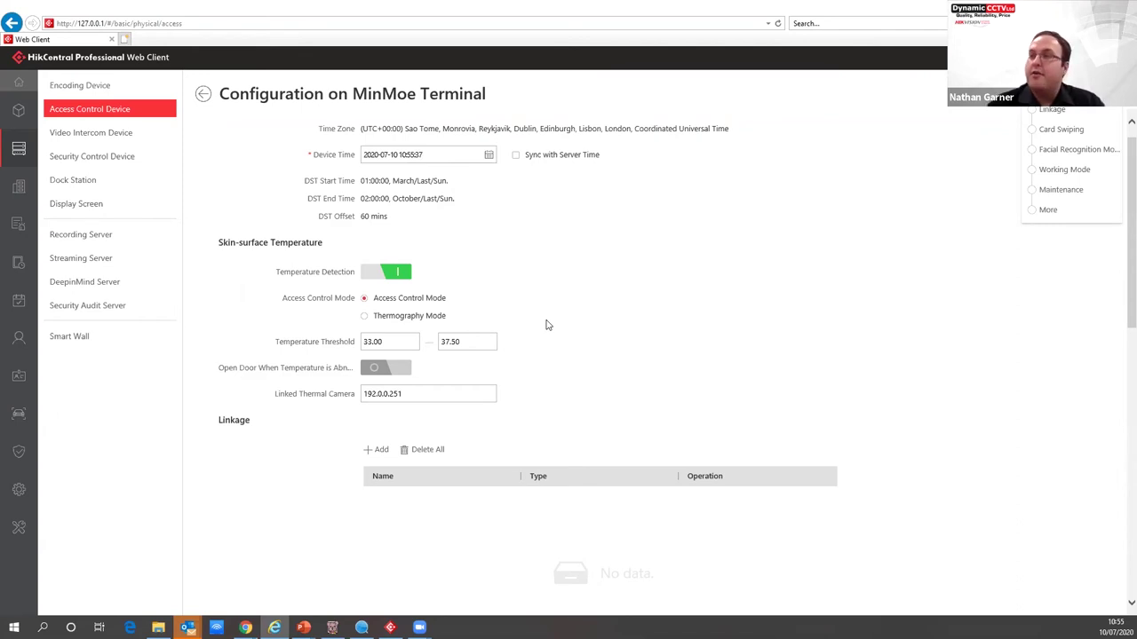
{"action": "scroll", "coordinate": [548, 325], "scroll_direction": "down", "scroll_amount": 2}
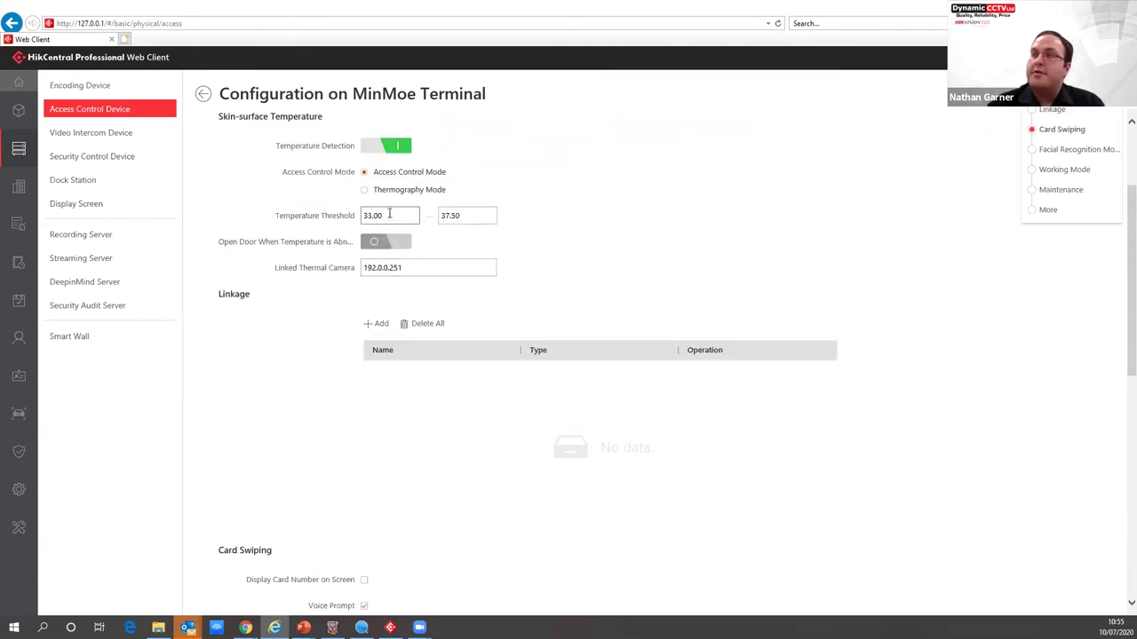
{"action": "left_click", "coordinate": [466, 214]}
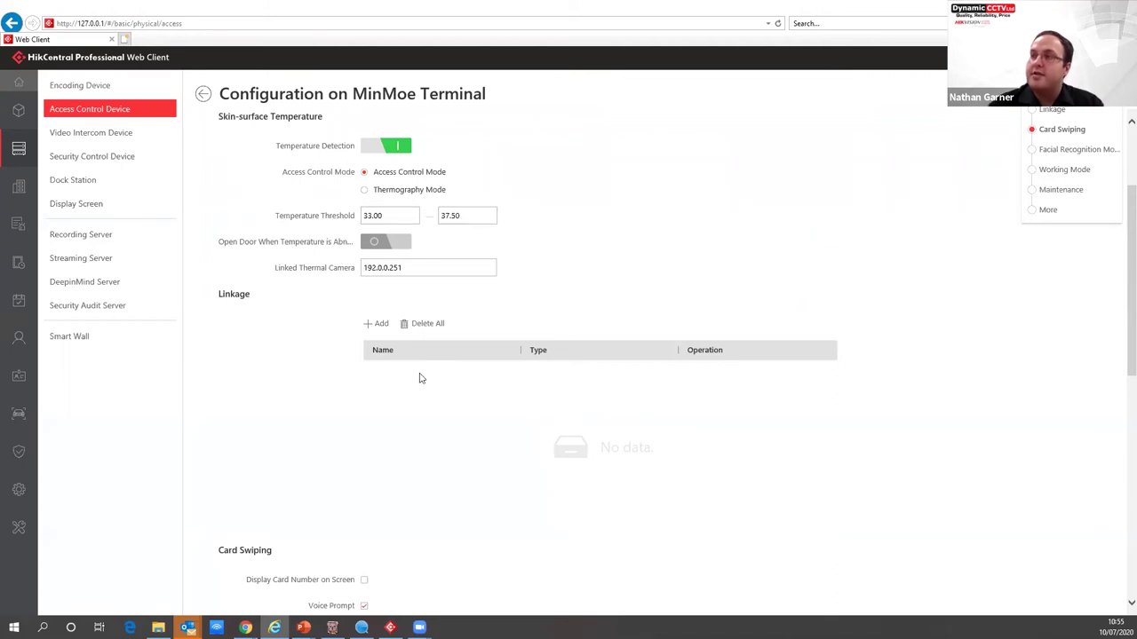
{"action": "scroll", "coordinate": [421, 378], "scroll_direction": "down", "scroll_amount": 5}
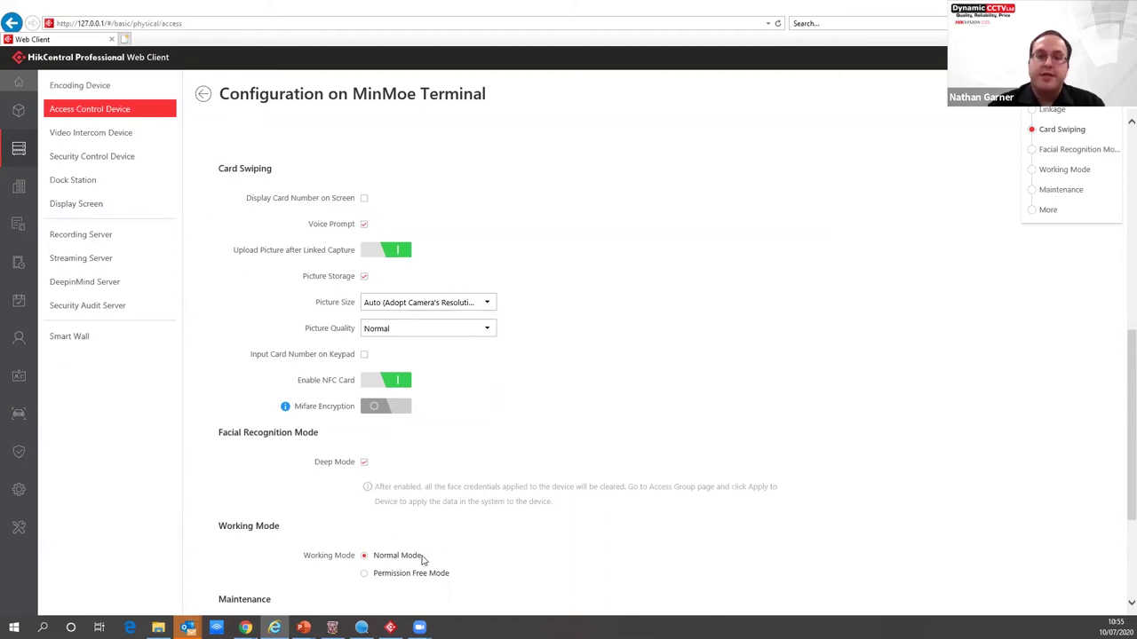
{"action": "scroll", "coordinate": [470, 536], "scroll_direction": "down", "scroll_amount": 3}
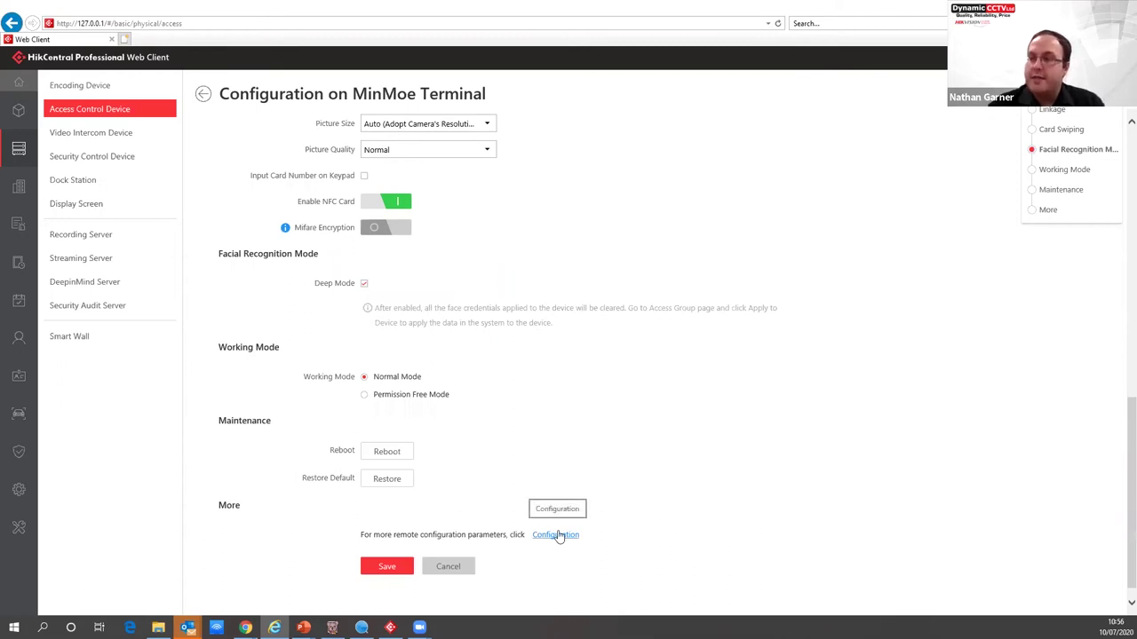
Step: View the System Maintenance options in the terminal's remote configuration, then return to the access control device list
{"action": "left_click", "coordinate": [558, 536]}
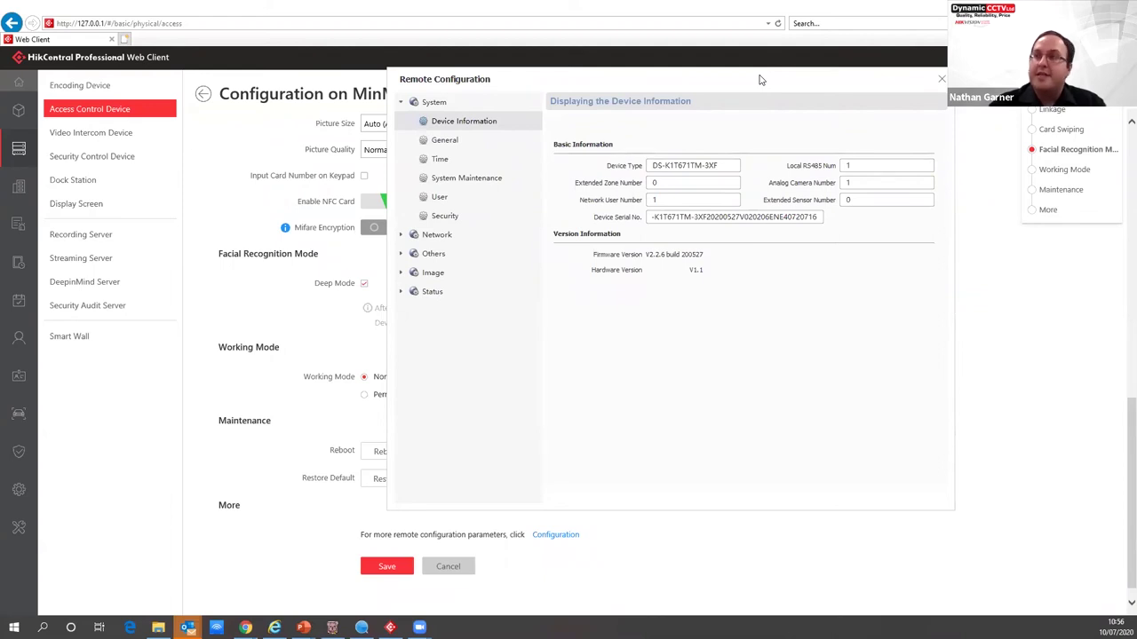
{"action": "left_click", "coordinate": [470, 186]}
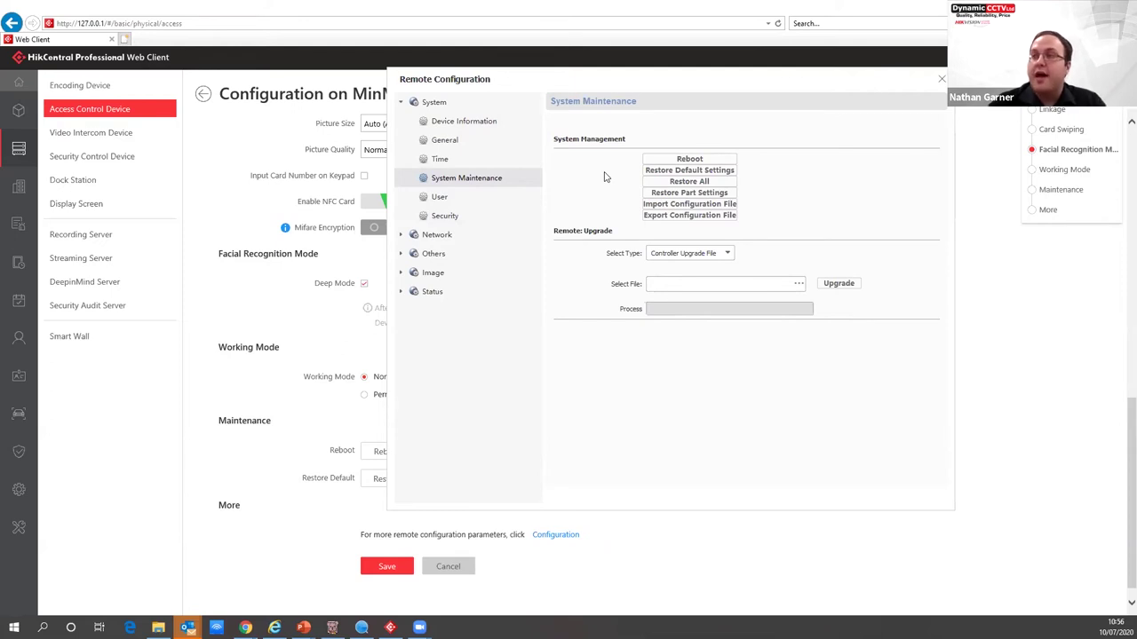
{"action": "left_click", "coordinate": [941, 82]}
{"action": "scroll", "coordinate": [506, 227], "scroll_direction": "up", "scroll_amount": 10}
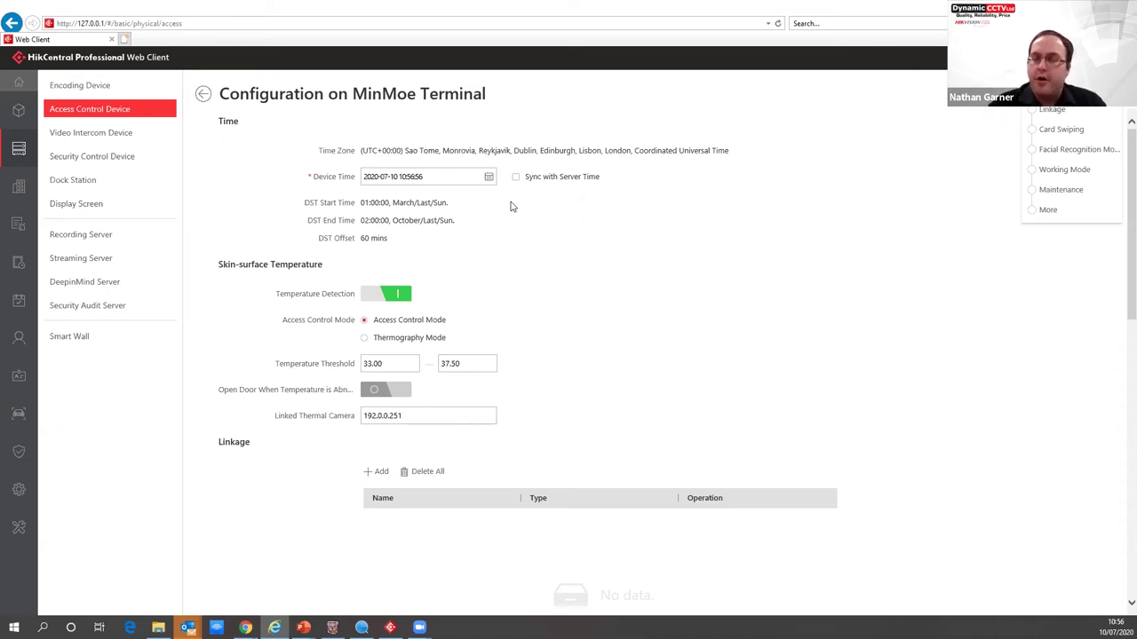
{"action": "left_click", "coordinate": [203, 94]}
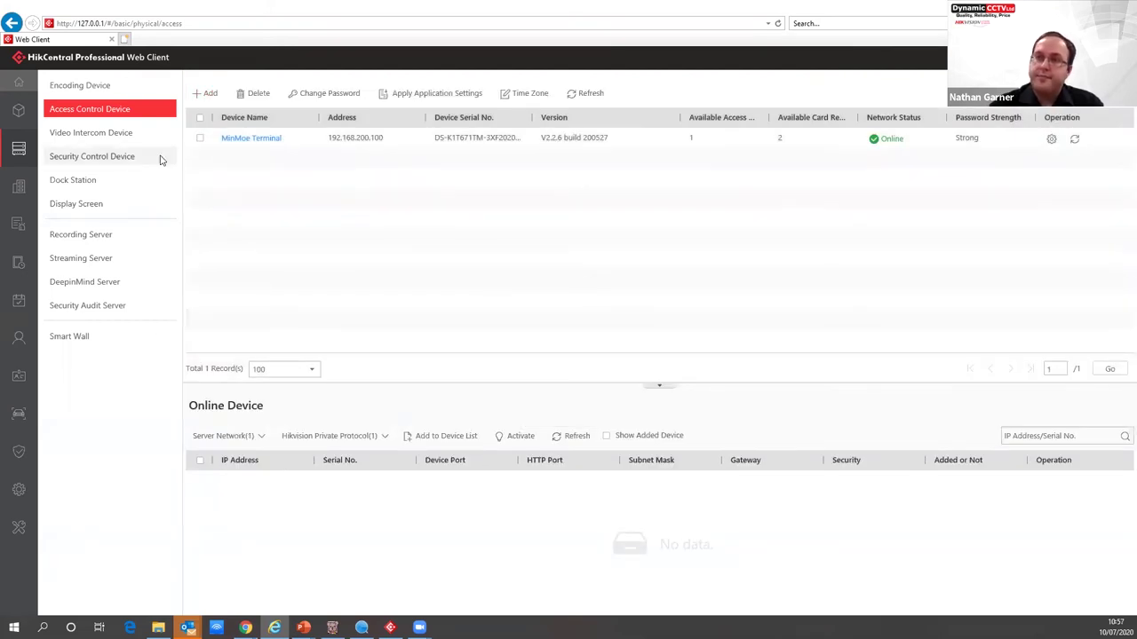
Step: Open the settings of Door 01 from the HikCentral MinMoe Terminal area's doors in the Logical View
{"action": "left_click", "coordinate": [16, 194]}
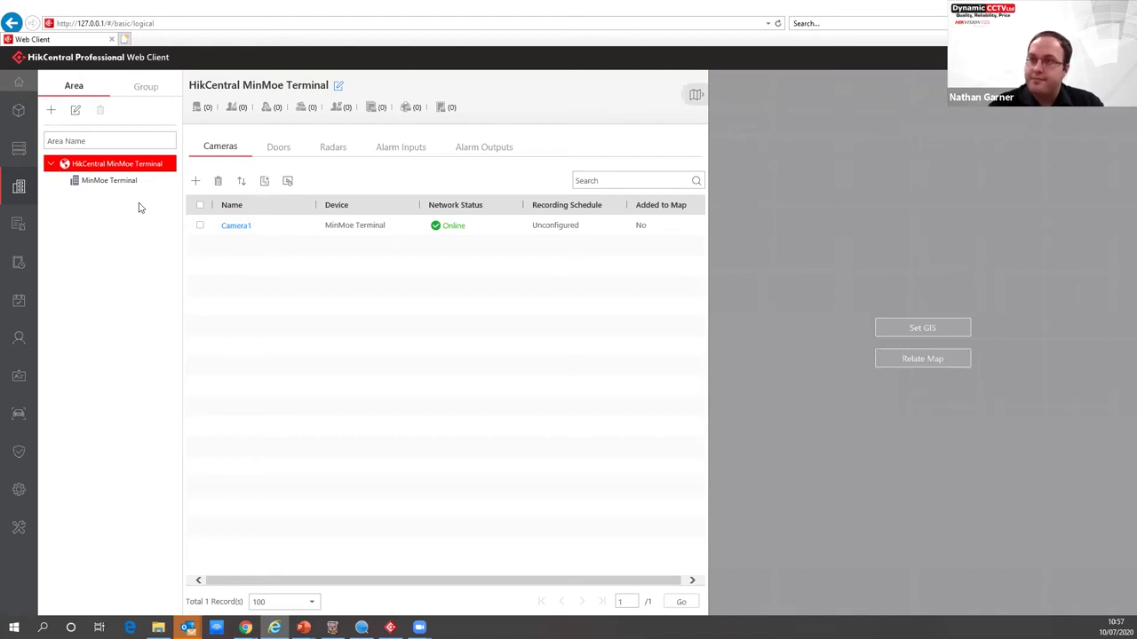
{"action": "left_click", "coordinate": [280, 151]}
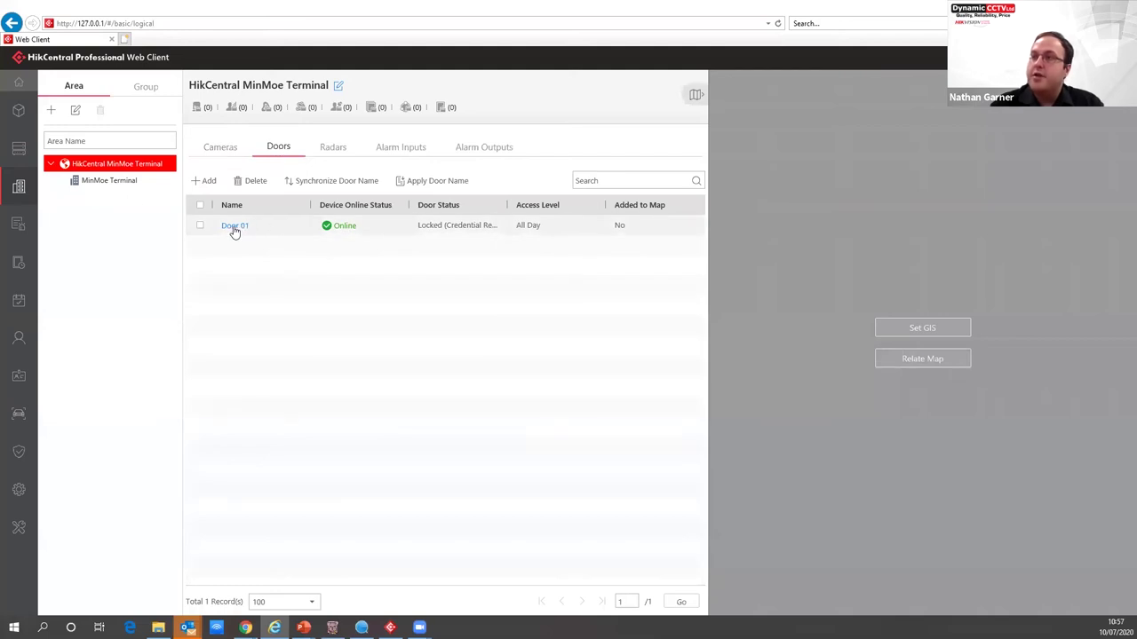
{"action": "left_click", "coordinate": [235, 227]}
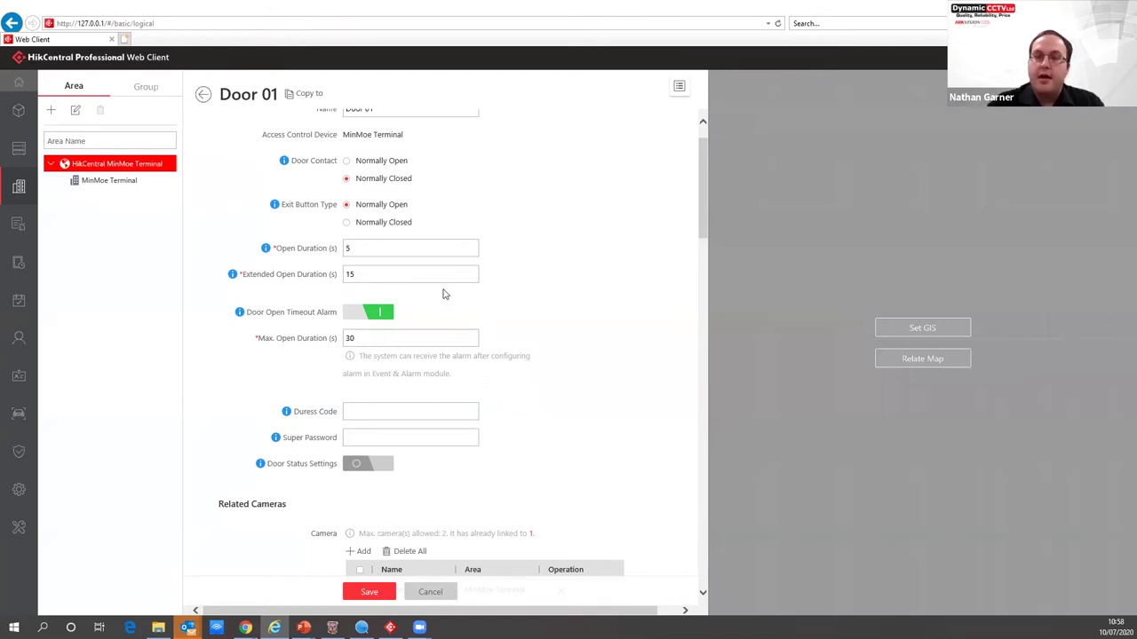
Step: Examine Door 01's related cameras, picture storage, application, card reader, access level and attendance settings, then return to the door list
{"action": "scroll", "coordinate": [445, 294], "scroll_direction": "down", "scroll_amount": 3}
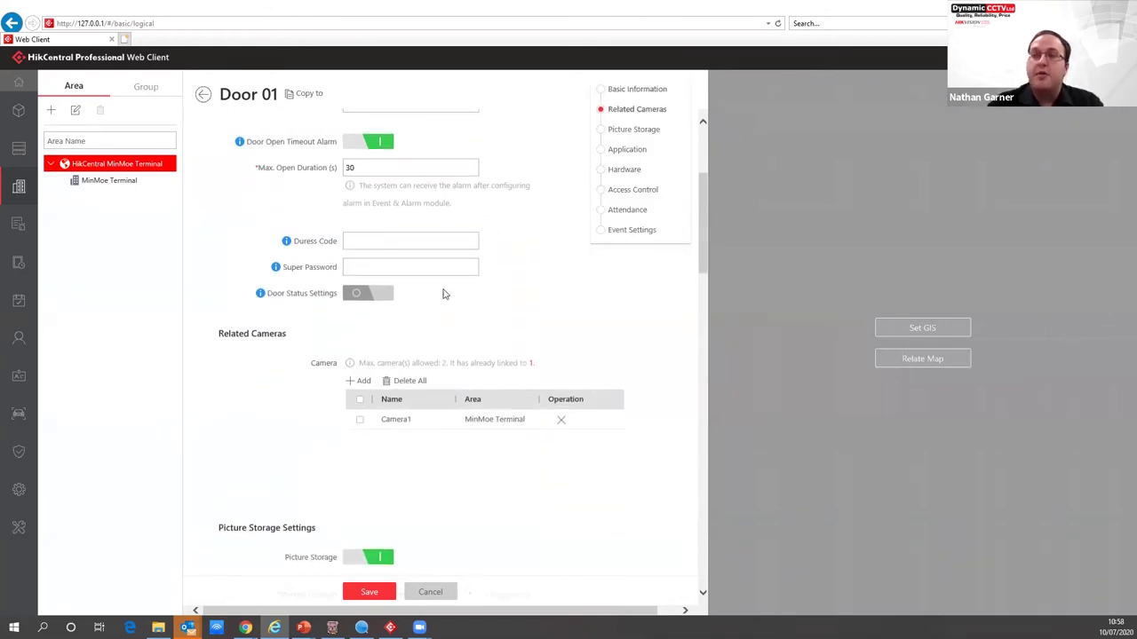
{"action": "scroll", "coordinate": [445, 294], "scroll_direction": "down", "scroll_amount": 2}
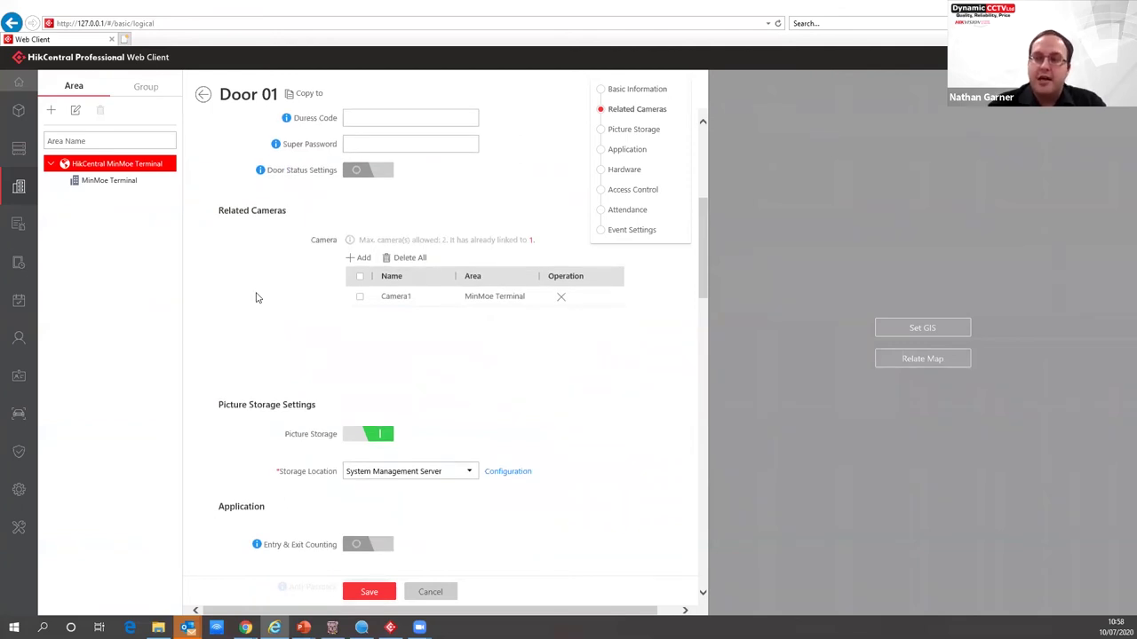
{"action": "scroll", "coordinate": [256, 297], "scroll_direction": "down", "scroll_amount": 2}
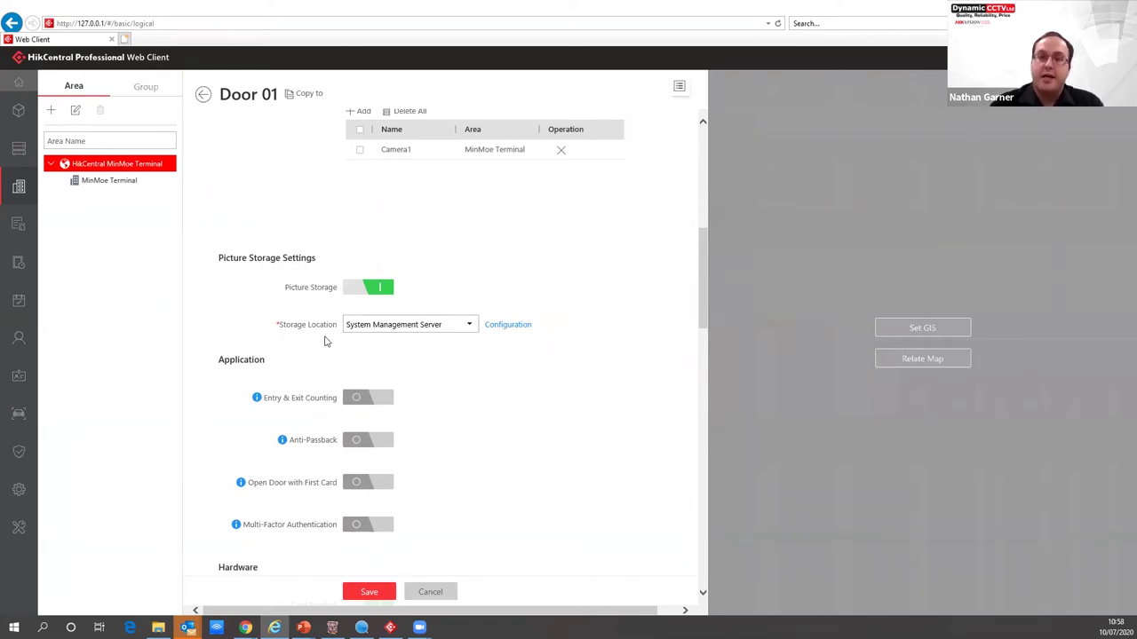
{"action": "scroll", "coordinate": [325, 341], "scroll_direction": "down", "scroll_amount": 5}
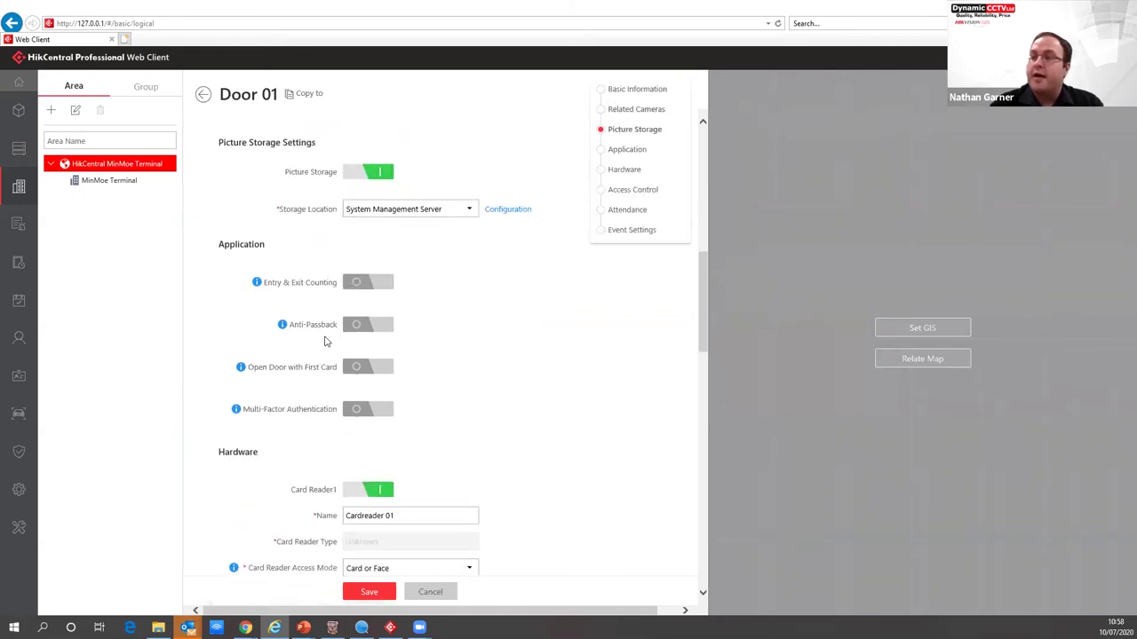
{"action": "scroll", "coordinate": [325, 341], "scroll_direction": "down", "scroll_amount": 10}
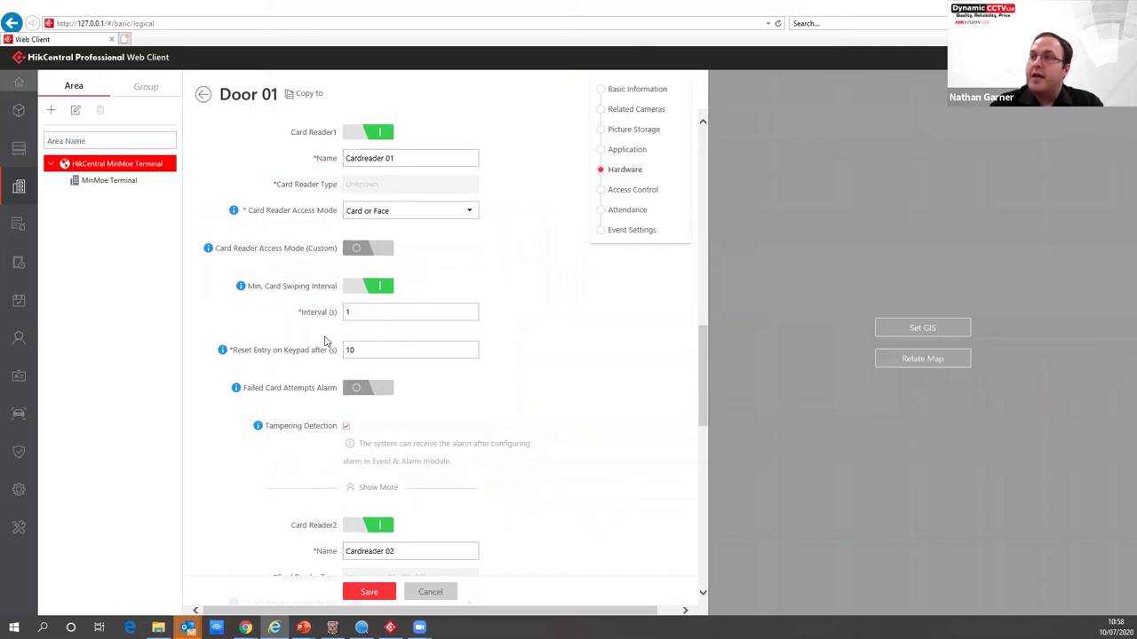
{"action": "scroll", "coordinate": [325, 341], "scroll_direction": "up", "scroll_amount": 1}
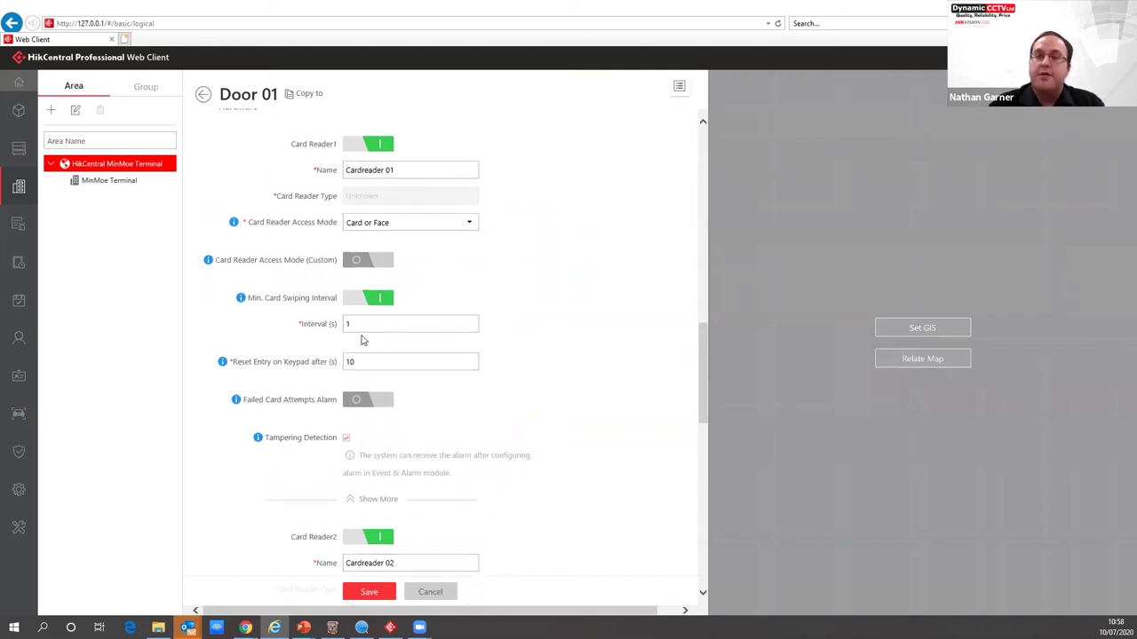
{"action": "scroll", "coordinate": [362, 340], "scroll_direction": "down", "scroll_amount": 6}
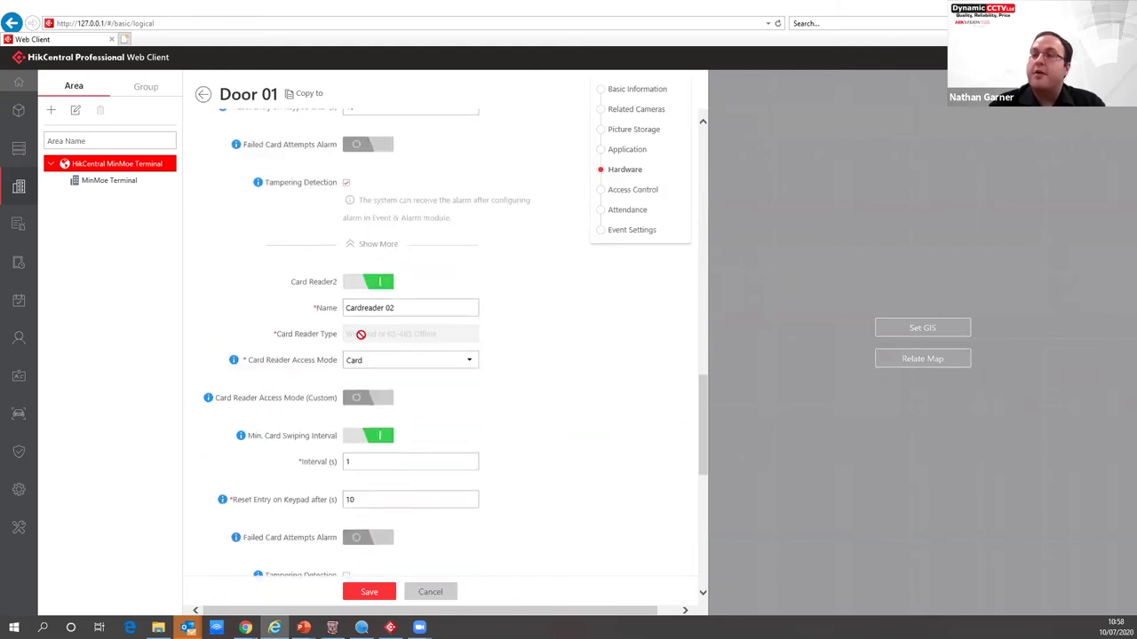
{"action": "scroll", "coordinate": [361, 334], "scroll_direction": "down", "scroll_amount": 2}
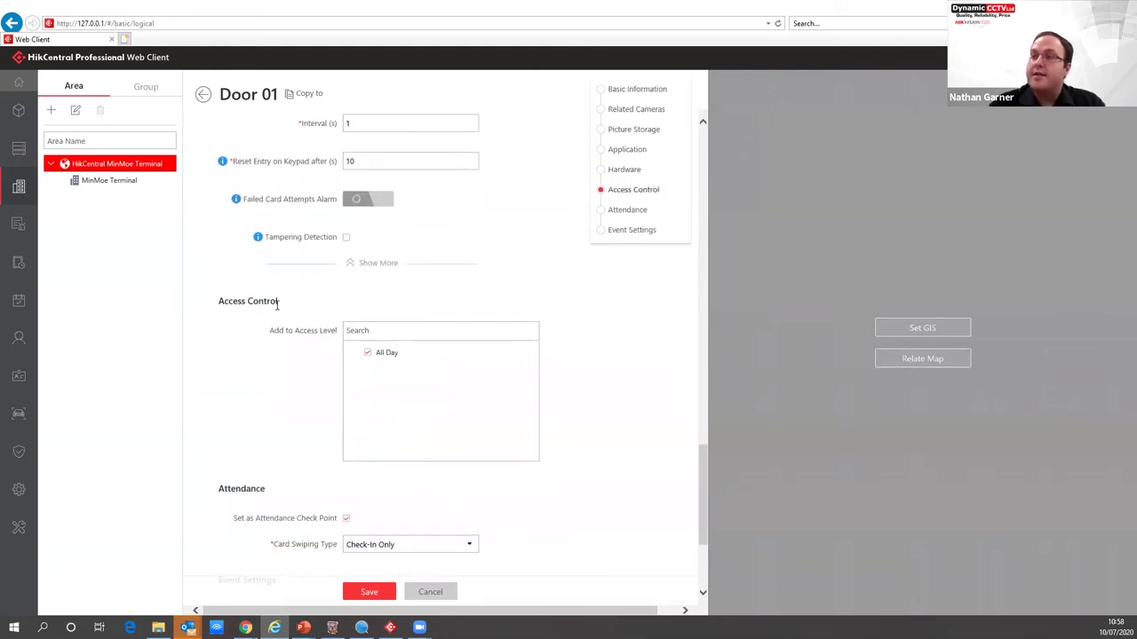
{"action": "mouse_move", "coordinate": [388, 364]}
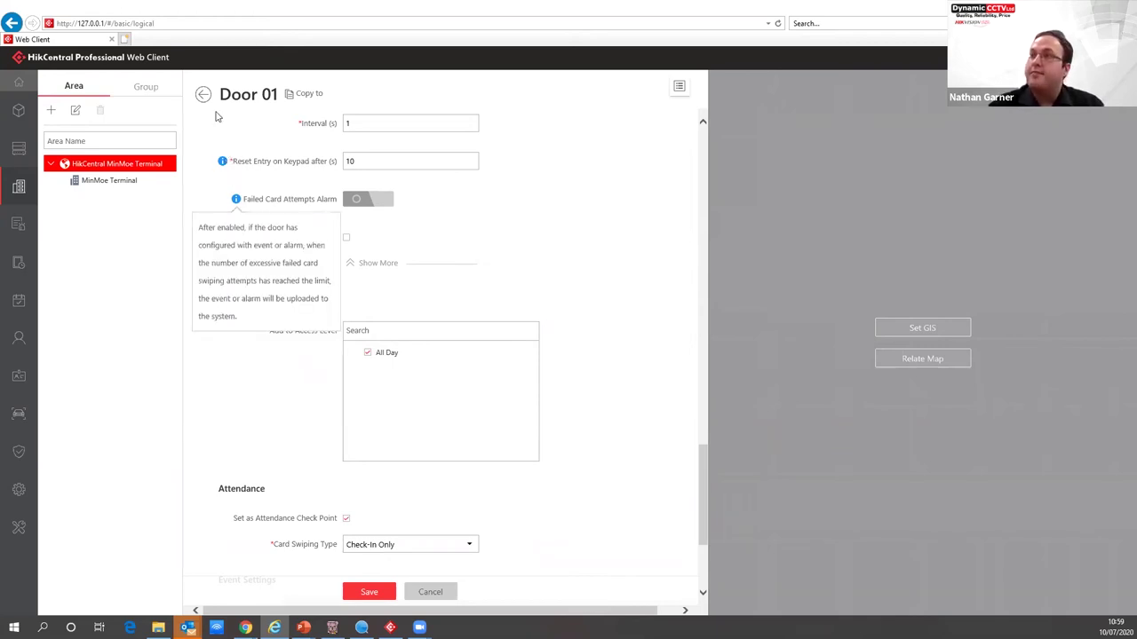
{"action": "left_click", "coordinate": [18, 186]}
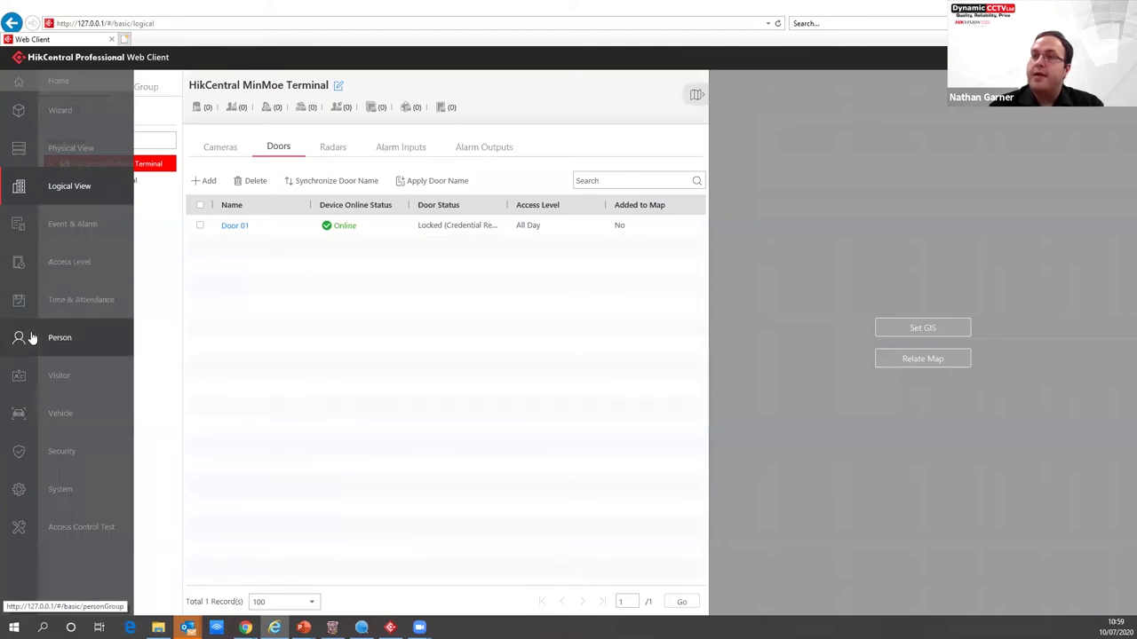
Step: Expand the Dynamic group in the person list and show the persons in its HR subgroup
{"action": "left_click", "coordinate": [31, 338]}
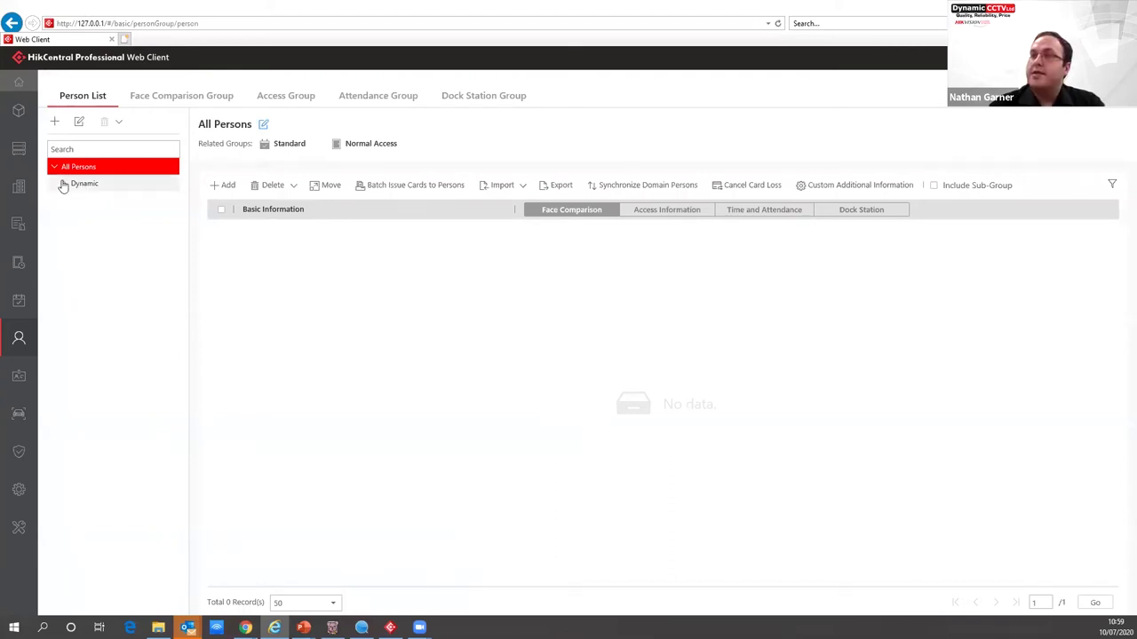
{"action": "left_click", "coordinate": [64, 186]}
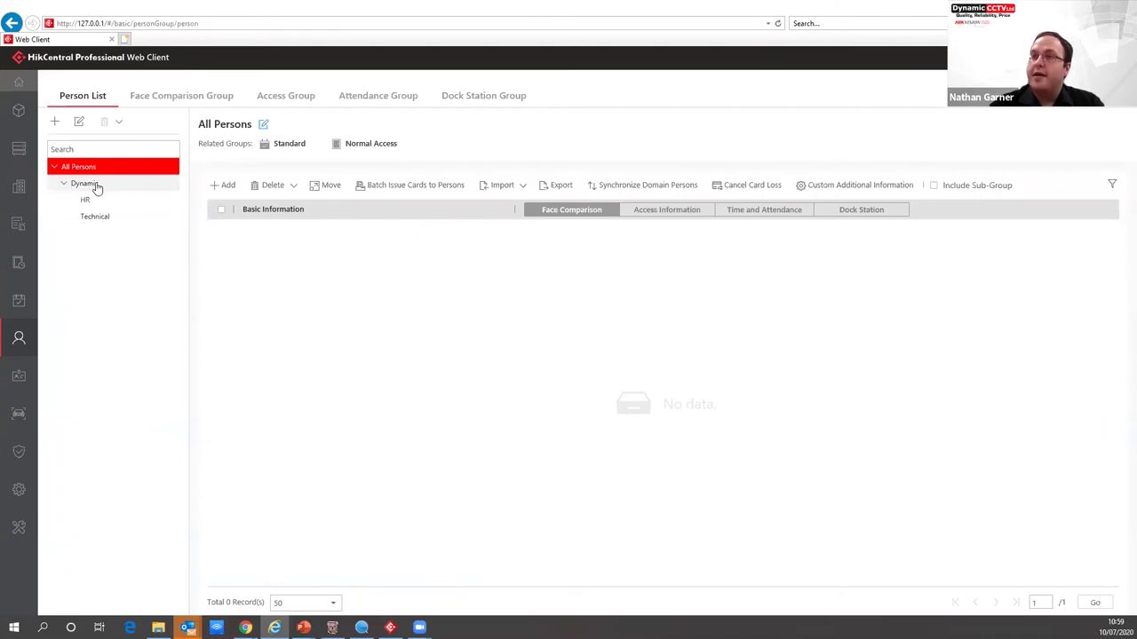
{"action": "left_click", "coordinate": [95, 187]}
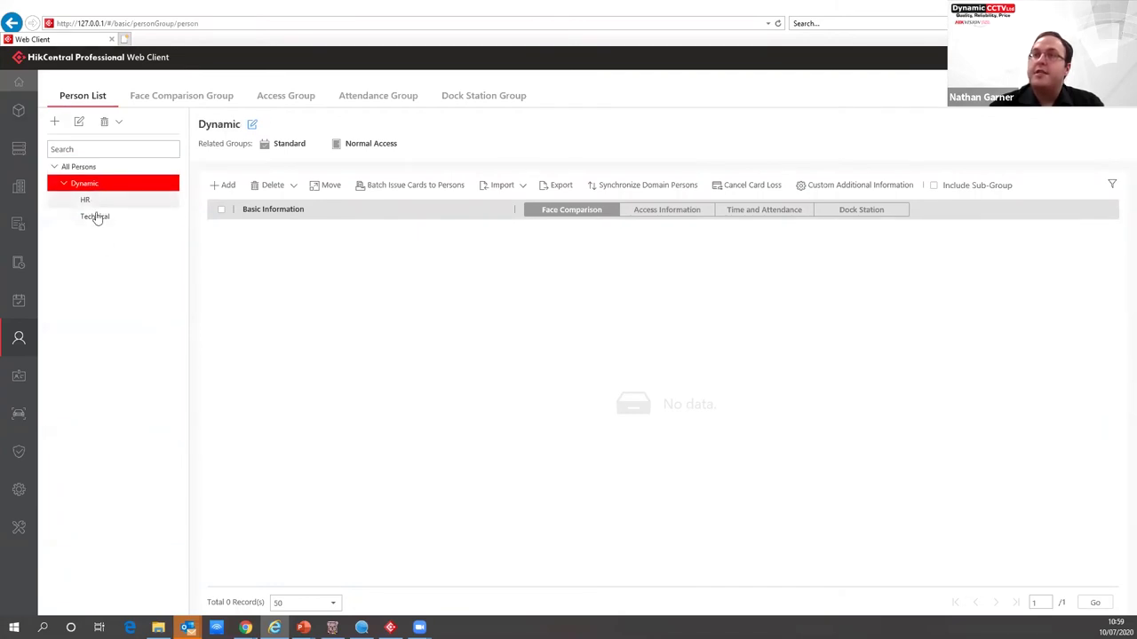
{"action": "mouse_move", "coordinate": [94, 220]}
{"action": "left_mouse_down"}
{"action": "mouse_move", "coordinate": [94, 188]}
{"action": "mouse_move", "coordinate": [83, 203]}
{"action": "left_mouse_up"}
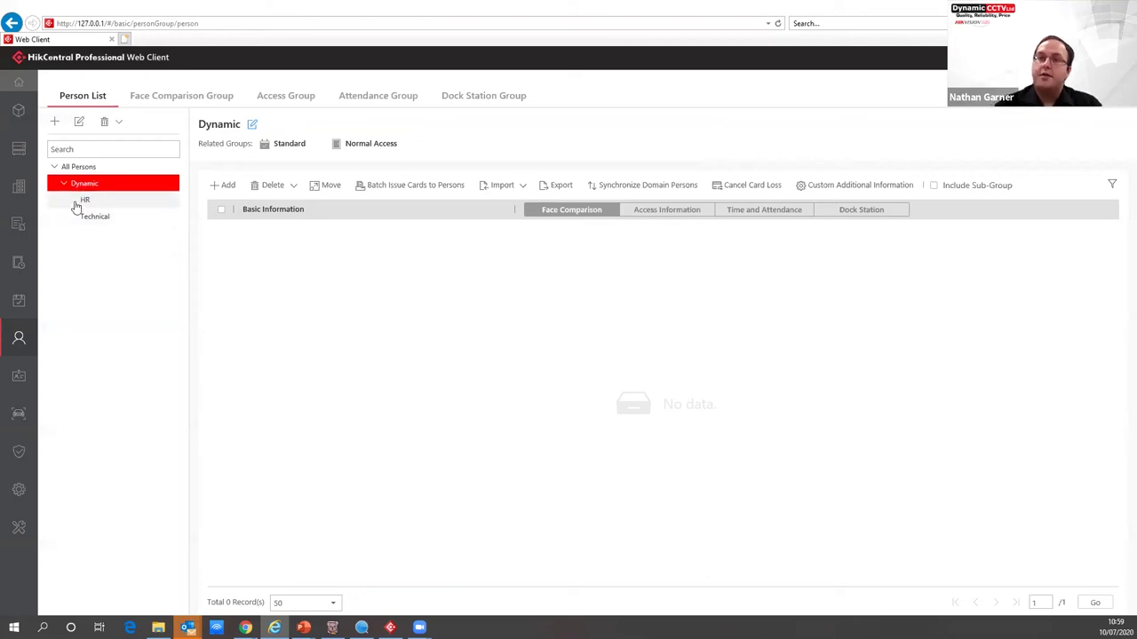
{"action": "left_click", "coordinate": [99, 203]}
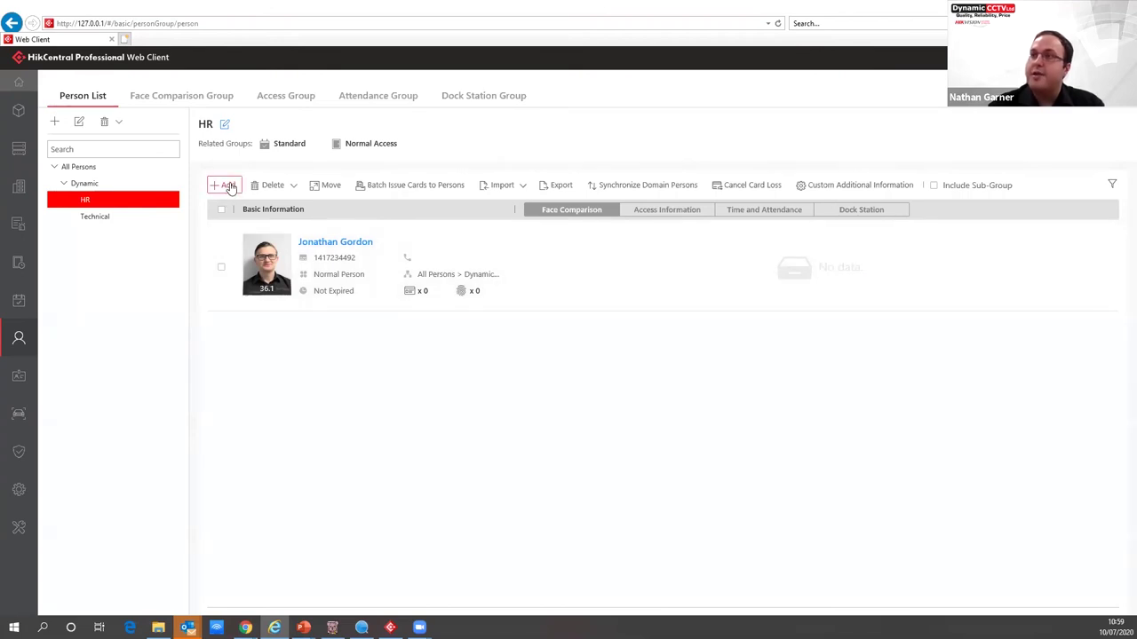
Step: Start a new person in the HR group with first name Test, last name Terminal and gender Male
{"action": "left_click", "coordinate": [229, 188]}
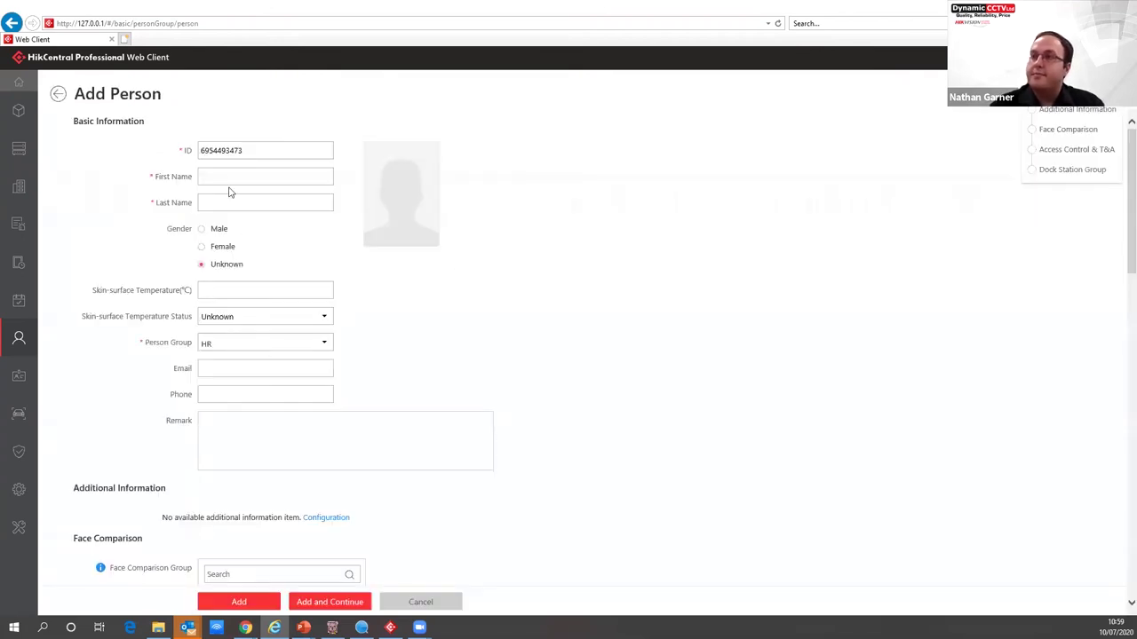
{"action": "left_click", "coordinate": [221, 177]}
{"action": "type", "text": "Test"}
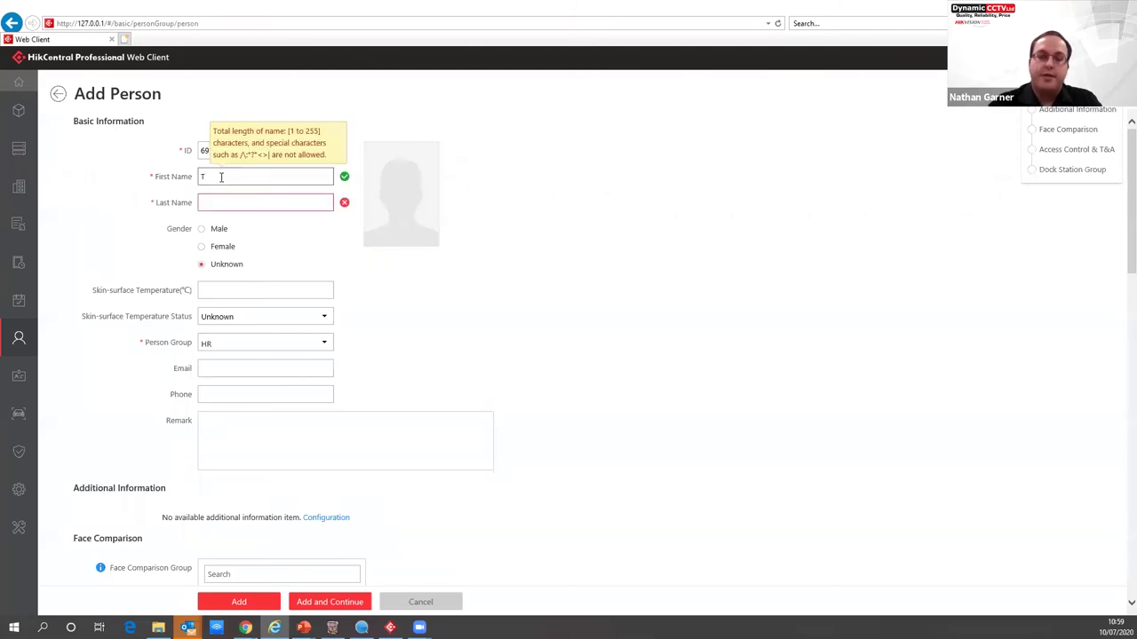
{"action": "key", "text": "Tab"}
{"action": "type", "text": "Terminal"}
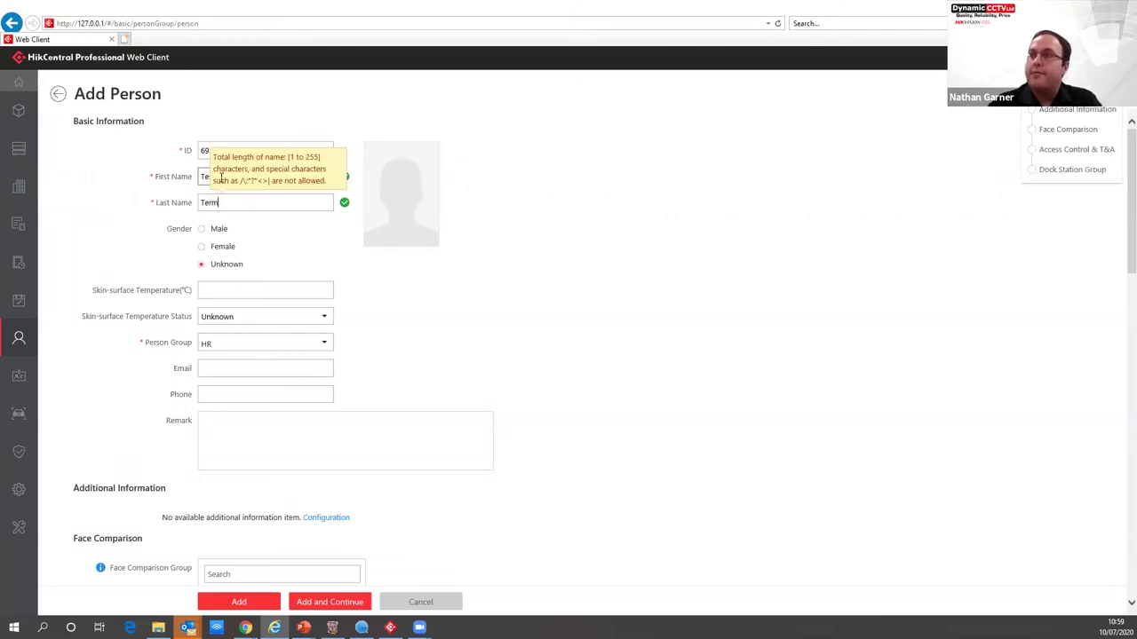
{"action": "mouse_move", "coordinate": [406, 211]}
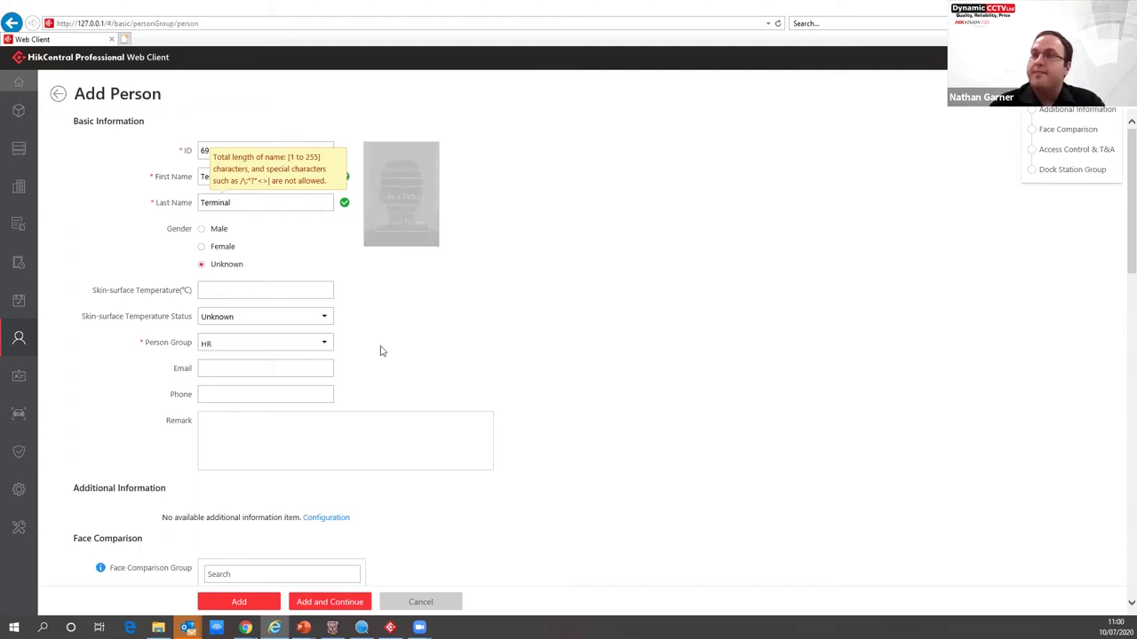
{"action": "left_click", "coordinate": [253, 290]}
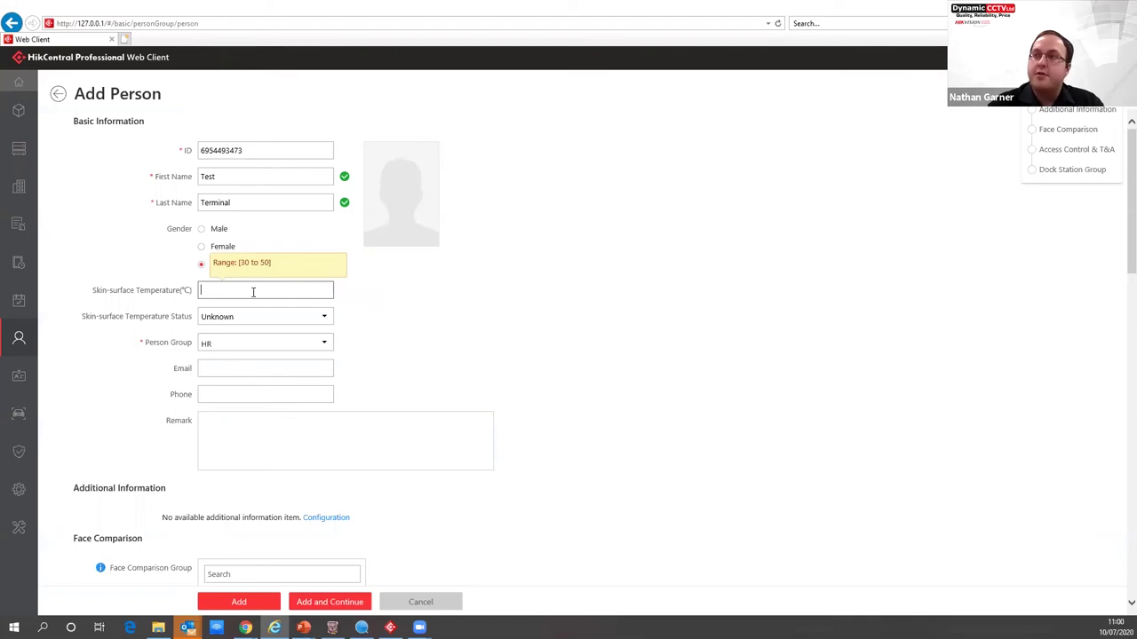
{"action": "left_click", "coordinate": [201, 229]}
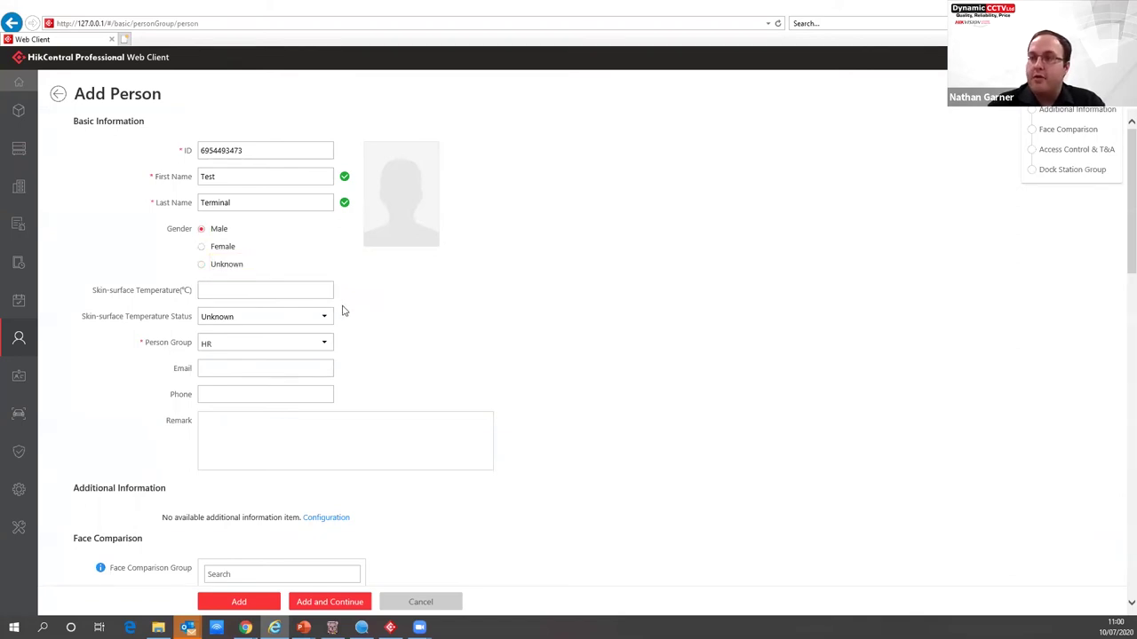
Step: Examine the new person's face comparison, access, attendance group, card, fingerprint and dock station settings, then leave the form without adding the person
{"action": "scroll", "coordinate": [364, 398], "scroll_direction": "down", "scroll_amount": 4}
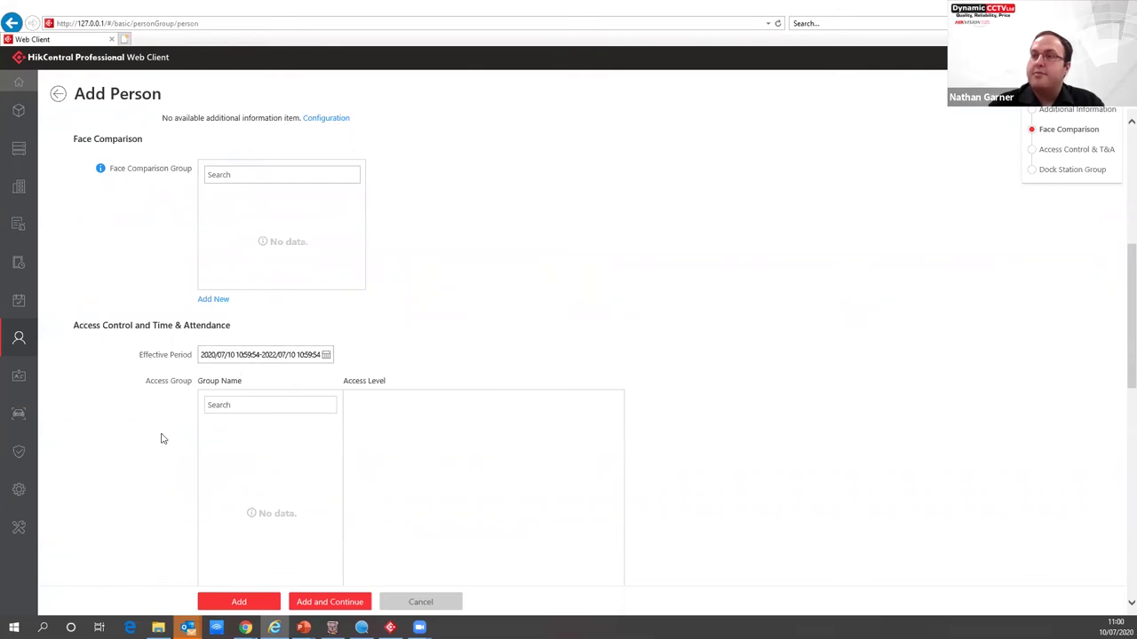
{"action": "scroll", "coordinate": [163, 438], "scroll_direction": "down", "scroll_amount": 4}
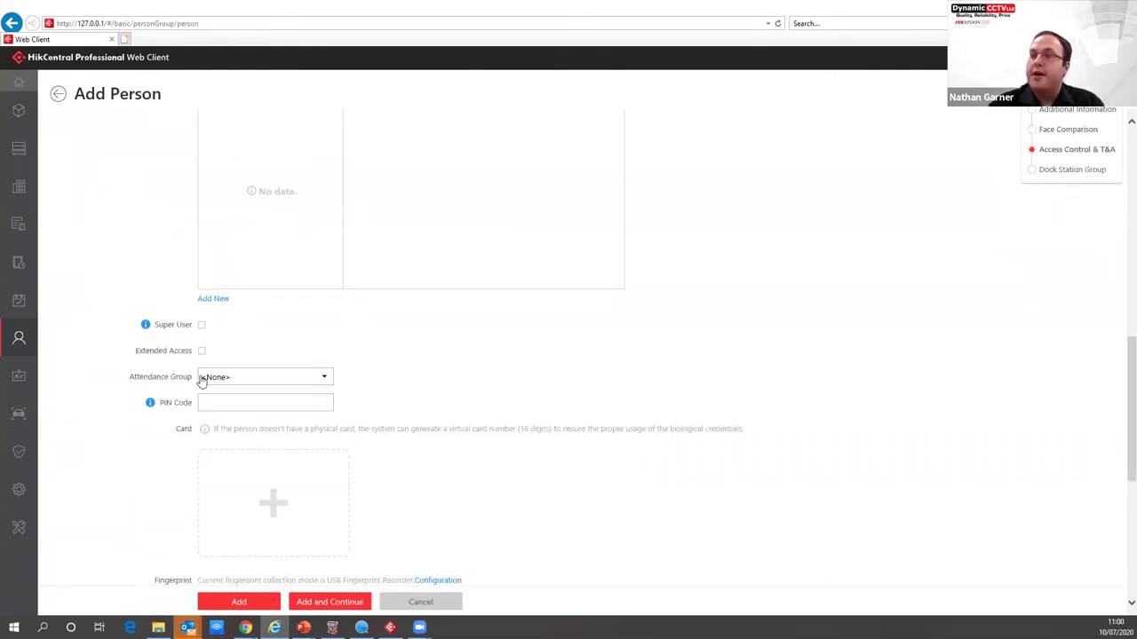
{"action": "left_click", "coordinate": [213, 380]}
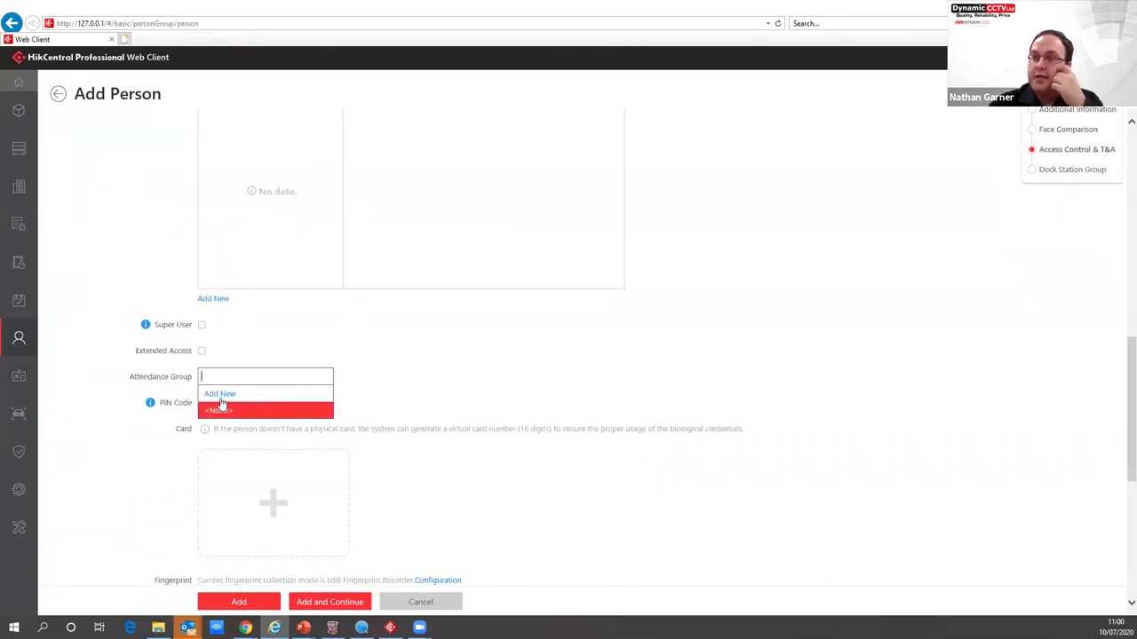
{"action": "left_click", "coordinate": [149, 393]}
{"action": "scroll", "coordinate": [149, 393], "scroll_direction": "down", "scroll_amount": 4}
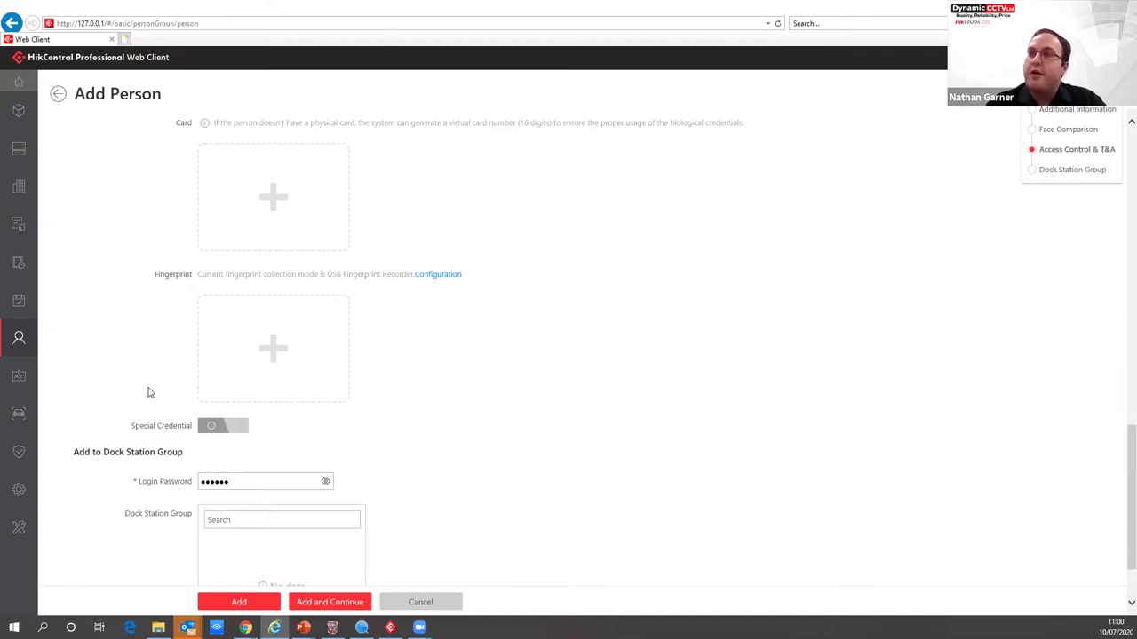
{"action": "left_click", "coordinate": [57, 93]}
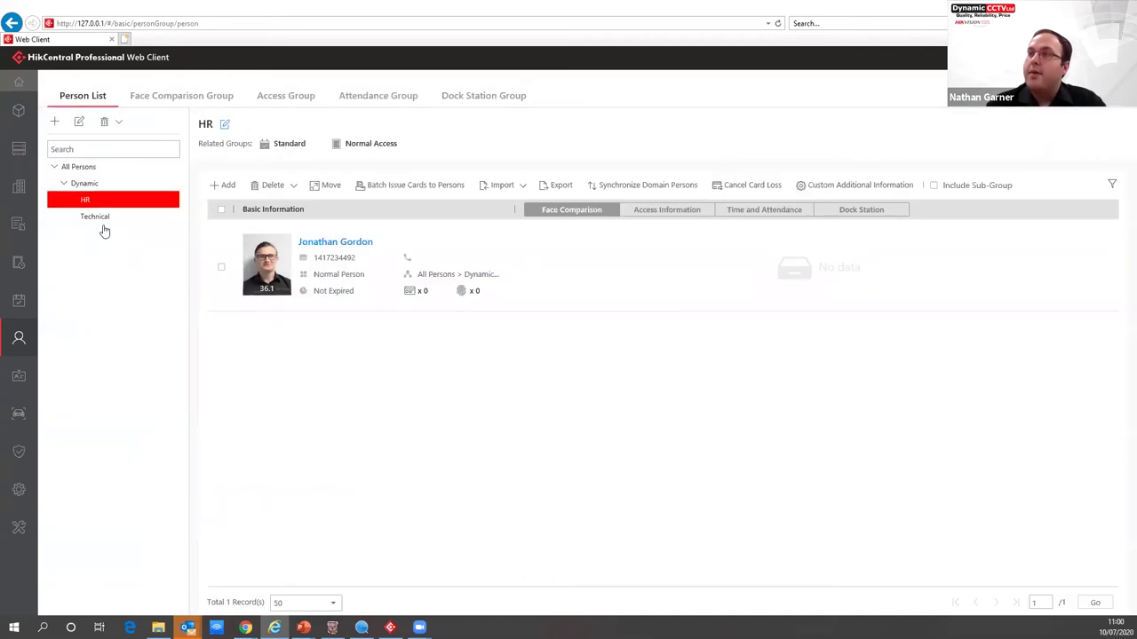
Step: Show the persons in the Technical subgroup and check the import function of the person list
{"action": "left_click", "coordinate": [91, 221]}
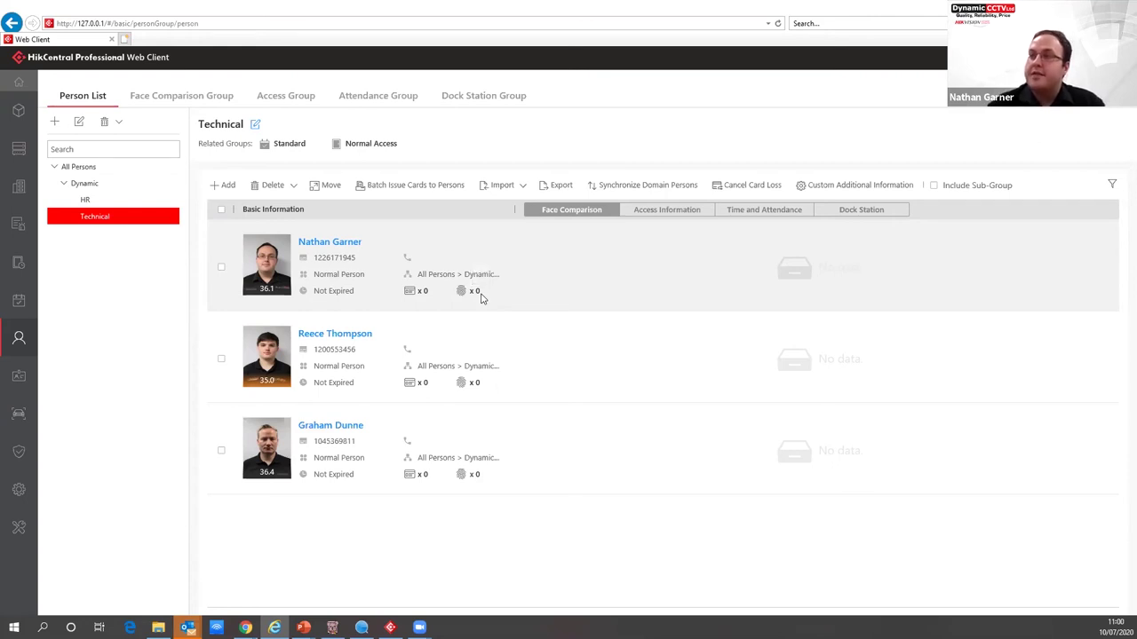
{"action": "left_click", "coordinate": [508, 185]}
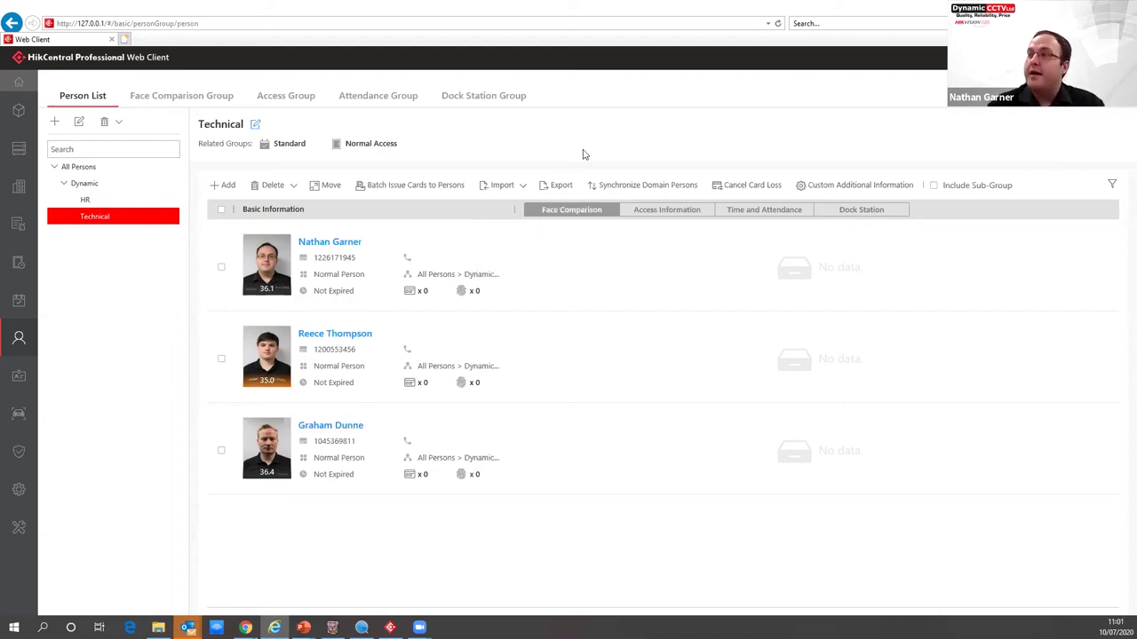
Step: Review and save the Normal Access group with its All Day access level and related Dynamic subgroups, then show the attendance groups
{"action": "left_click", "coordinate": [295, 103]}
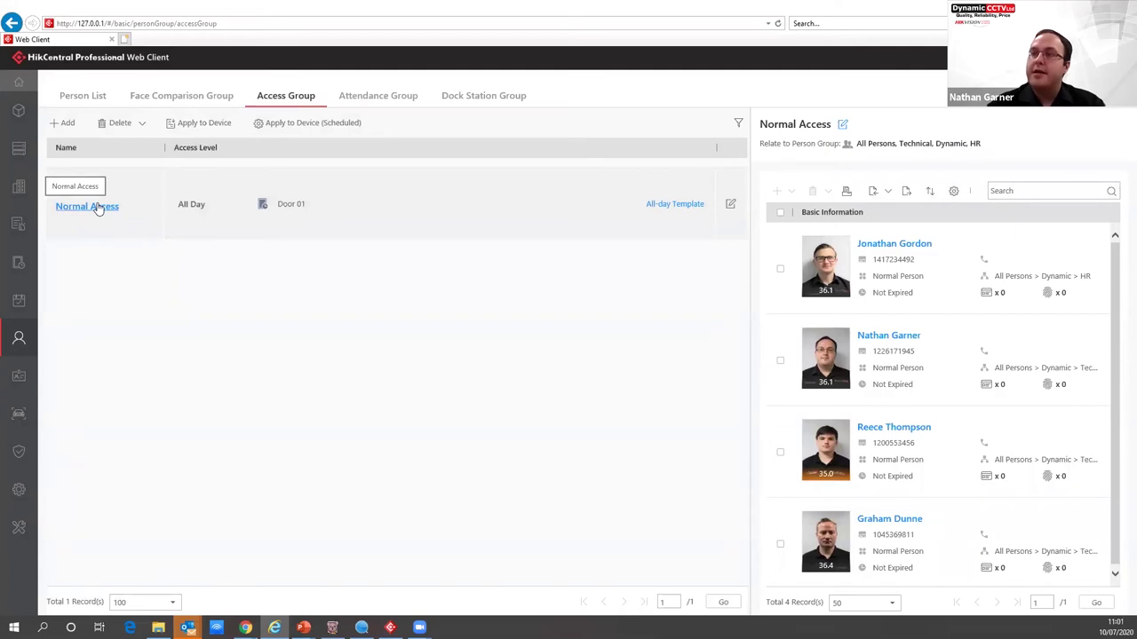
{"action": "left_click", "coordinate": [98, 204]}
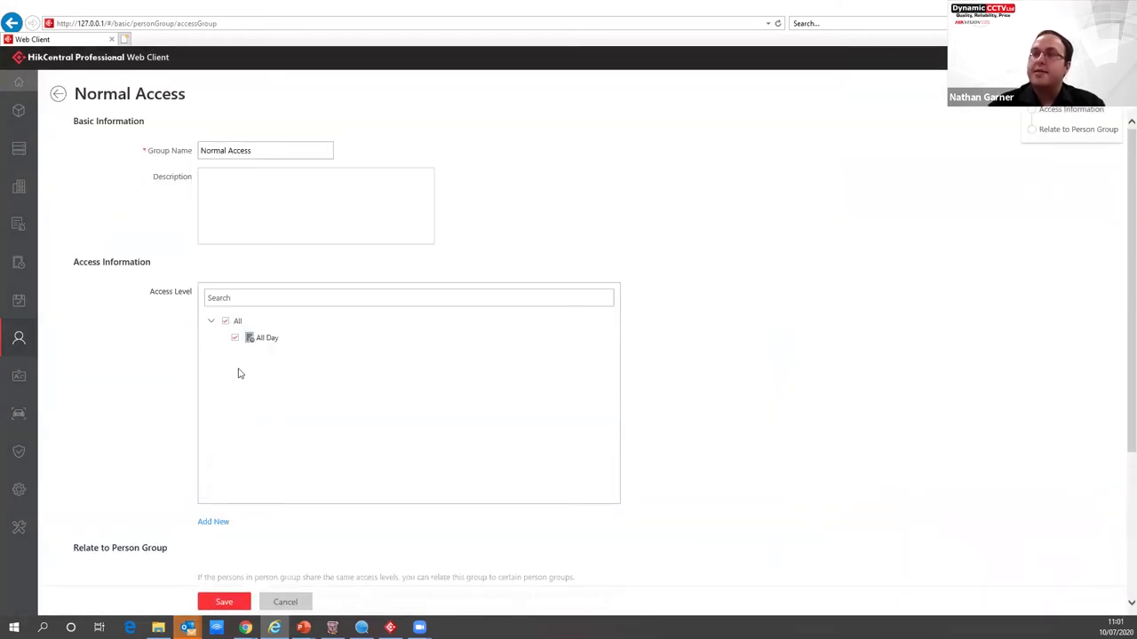
{"action": "left_click", "coordinate": [234, 340]}
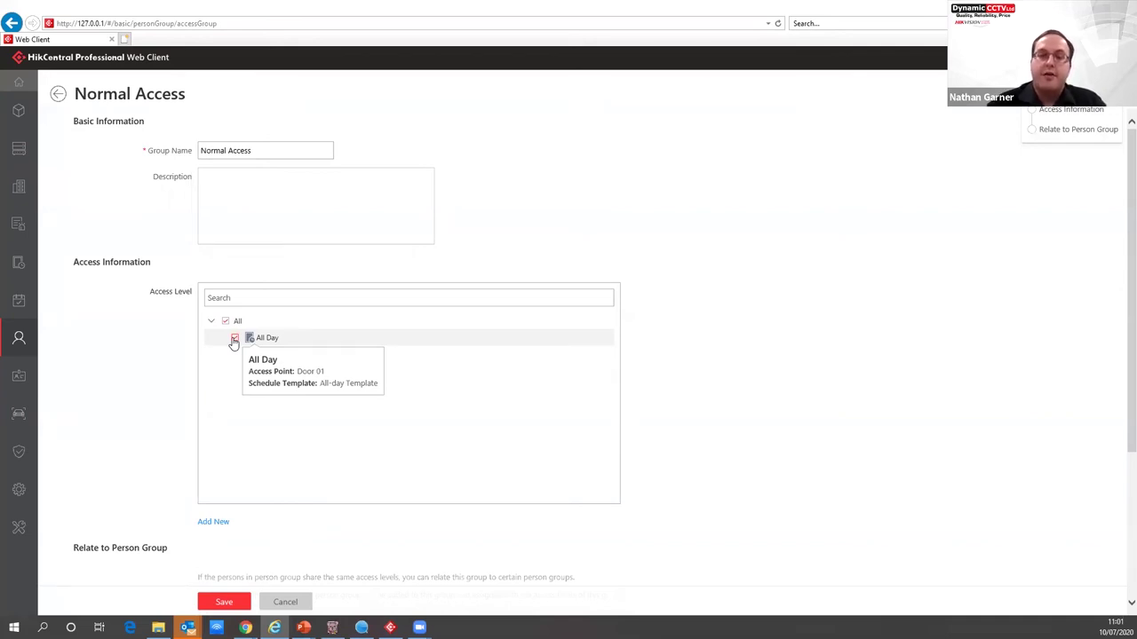
{"action": "scroll", "coordinate": [233, 344], "scroll_direction": "down", "scroll_amount": 3}
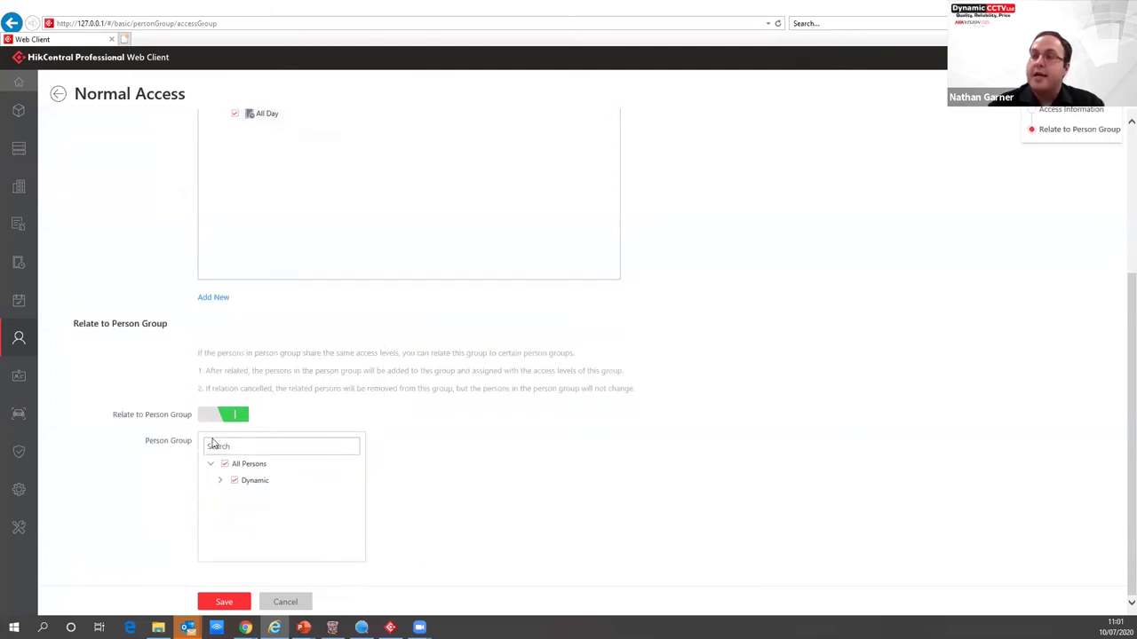
{"action": "left_click", "coordinate": [221, 482]}
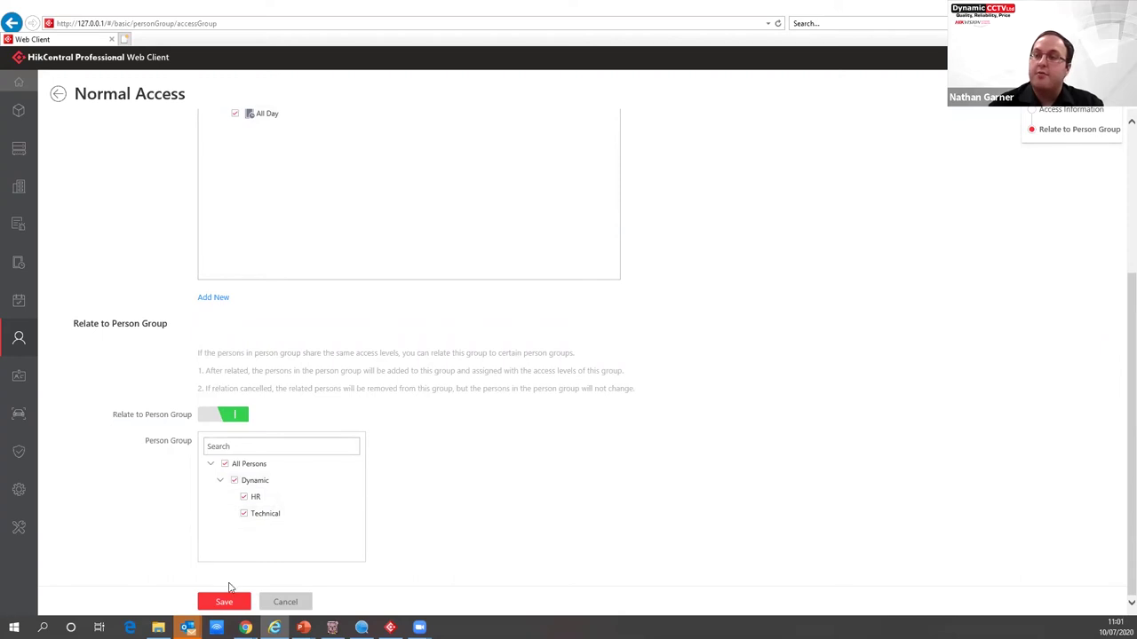
{"action": "left_click", "coordinate": [215, 604]}
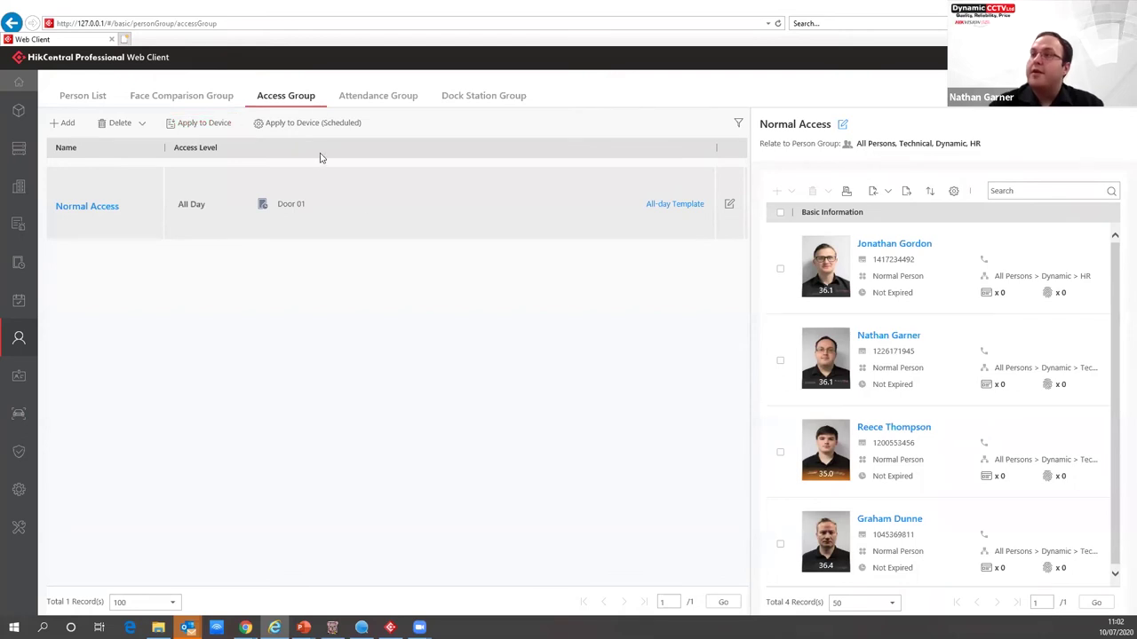
{"action": "left_click", "coordinate": [393, 97]}
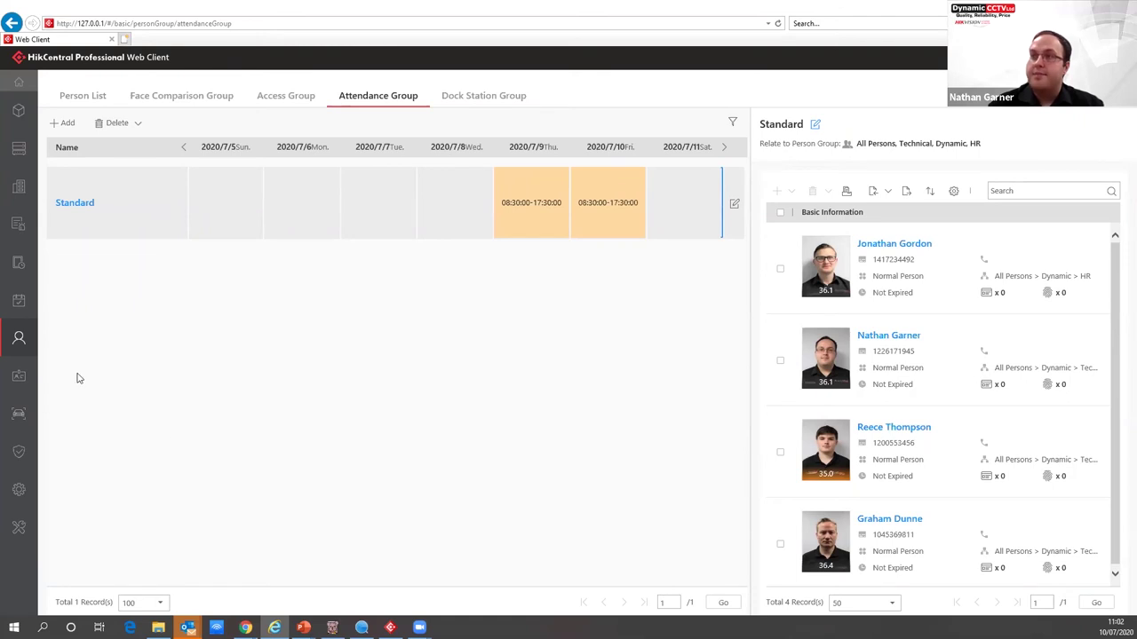
Step: Examine the new-visitor form's visit time, visit reason, access group and credential settings, then leave it and show the visitor list
{"action": "left_click", "coordinate": [20, 388]}
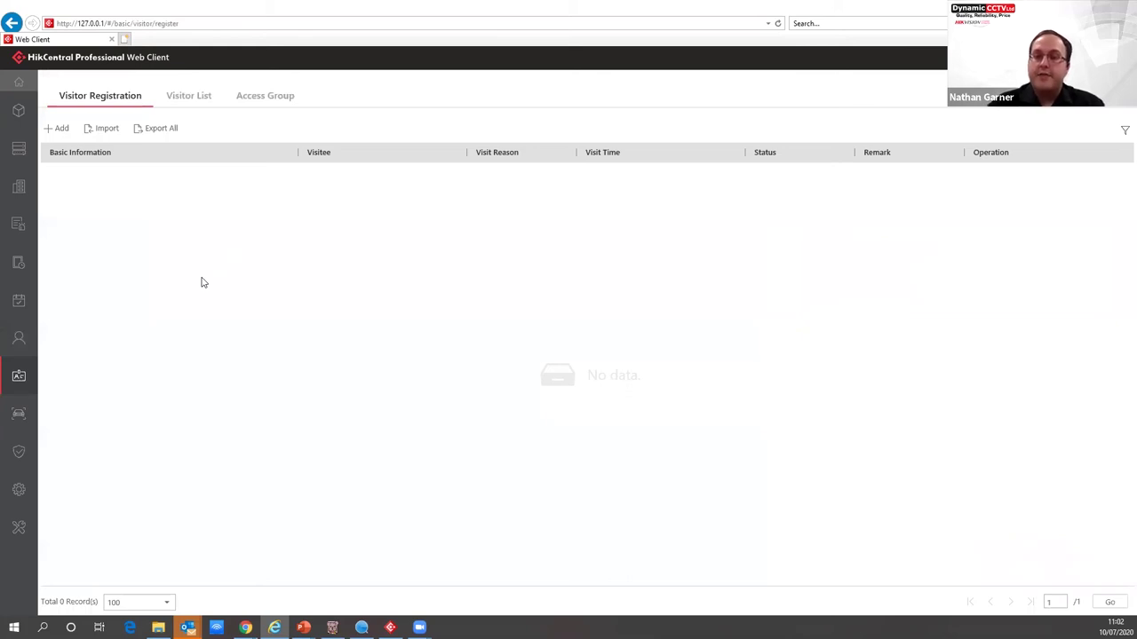
{"action": "left_click", "coordinate": [55, 130]}
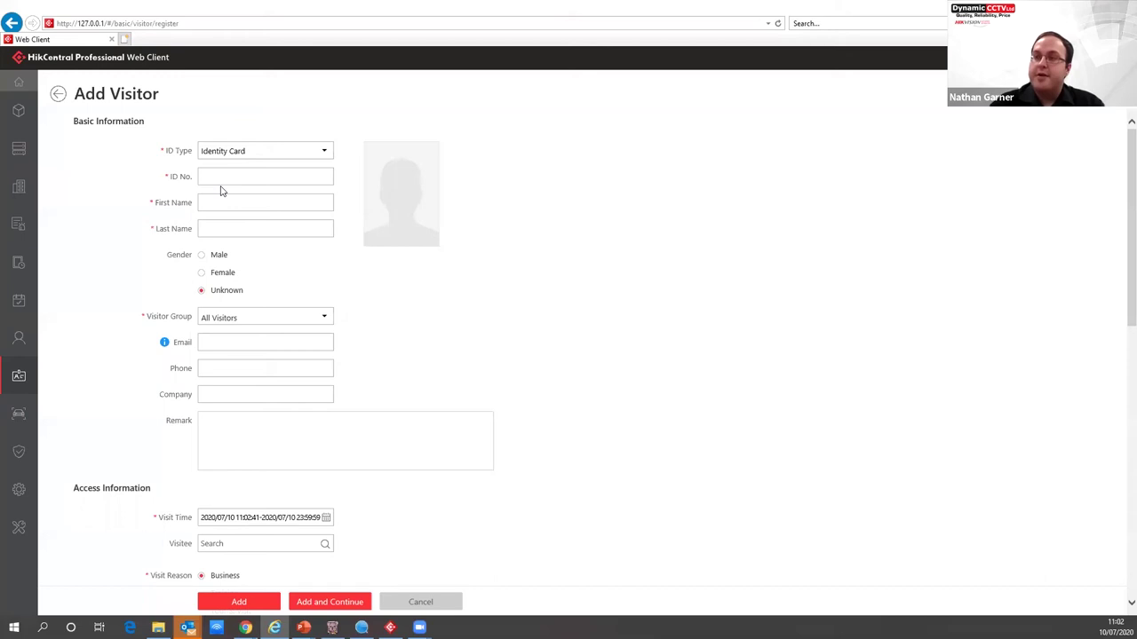
{"action": "scroll", "coordinate": [385, 486], "scroll_direction": "down", "scroll_amount": 1}
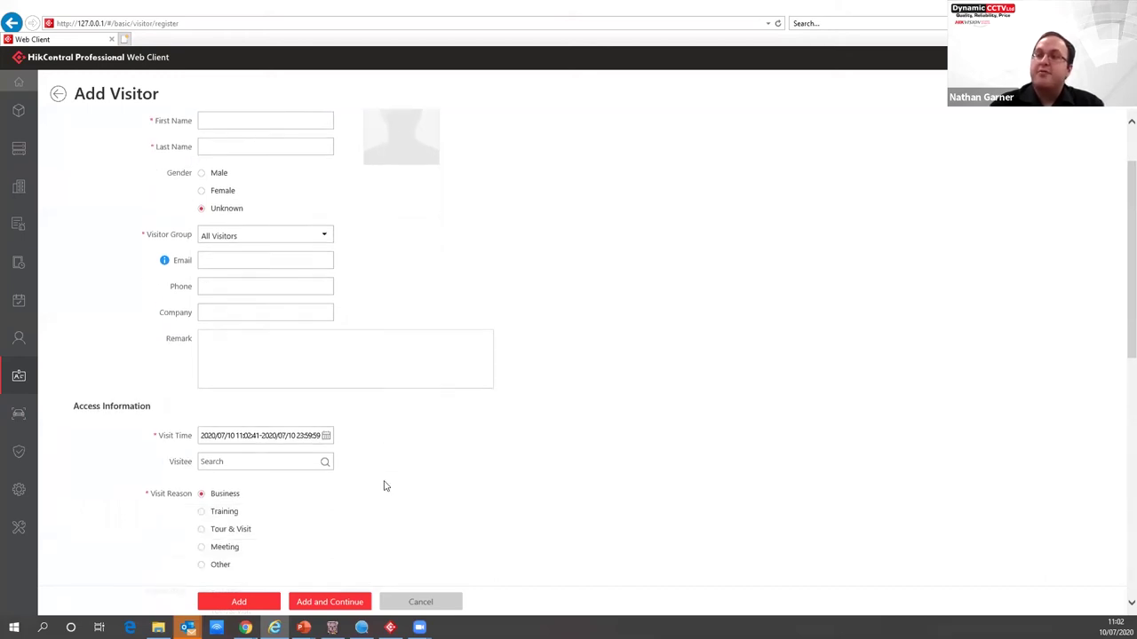
{"action": "left_click", "coordinate": [326, 434]}
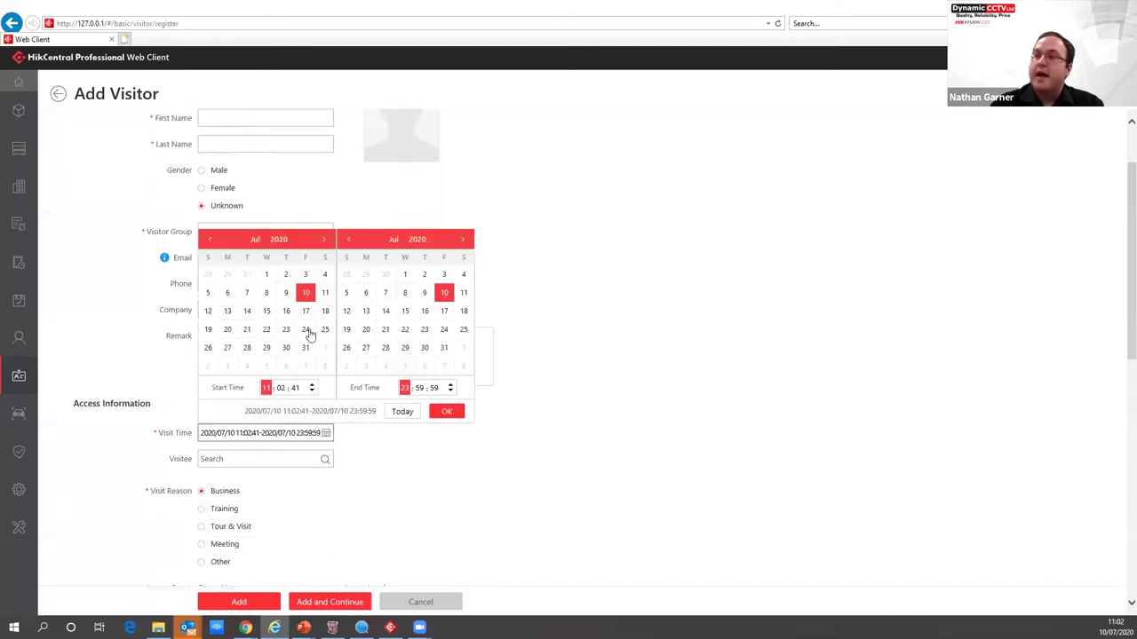
{"action": "left_click", "coordinate": [568, 549]}
{"action": "scroll", "coordinate": [221, 471], "scroll_direction": "down", "scroll_amount": 1}
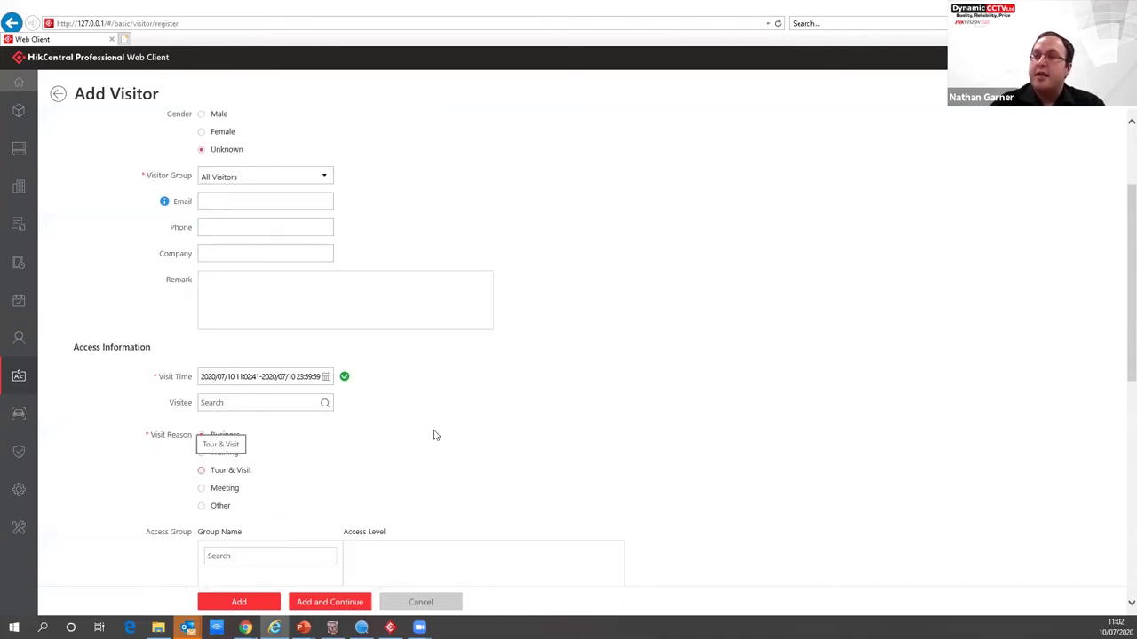
{"action": "scroll", "coordinate": [452, 459], "scroll_direction": "down", "scroll_amount": 3}
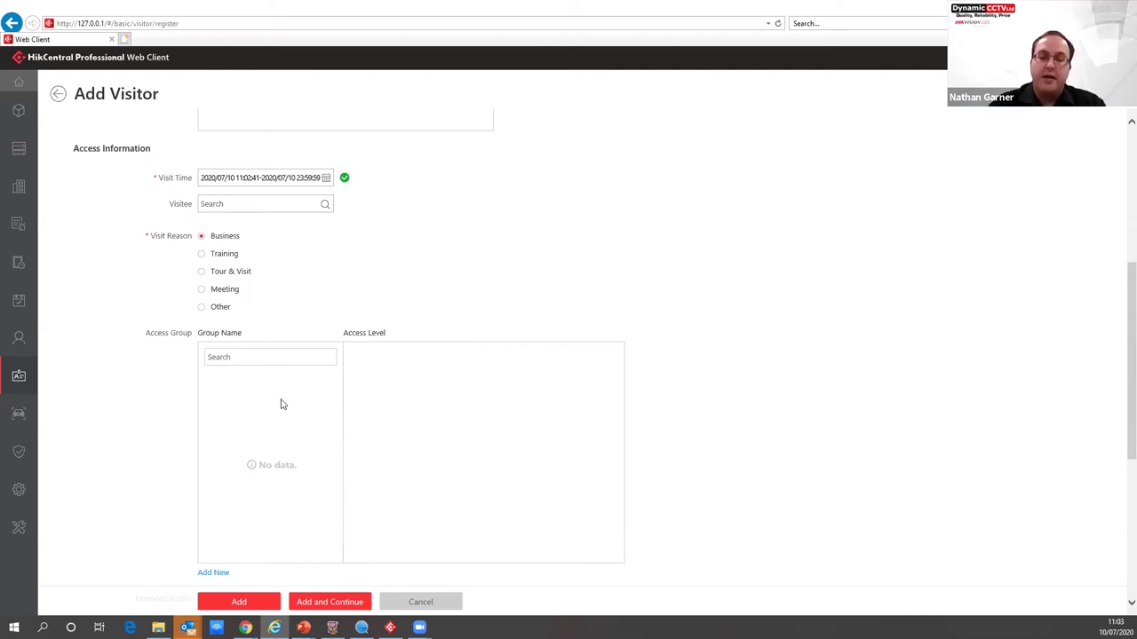
{"action": "scroll", "coordinate": [281, 404], "scroll_direction": "down", "scroll_amount": 5}
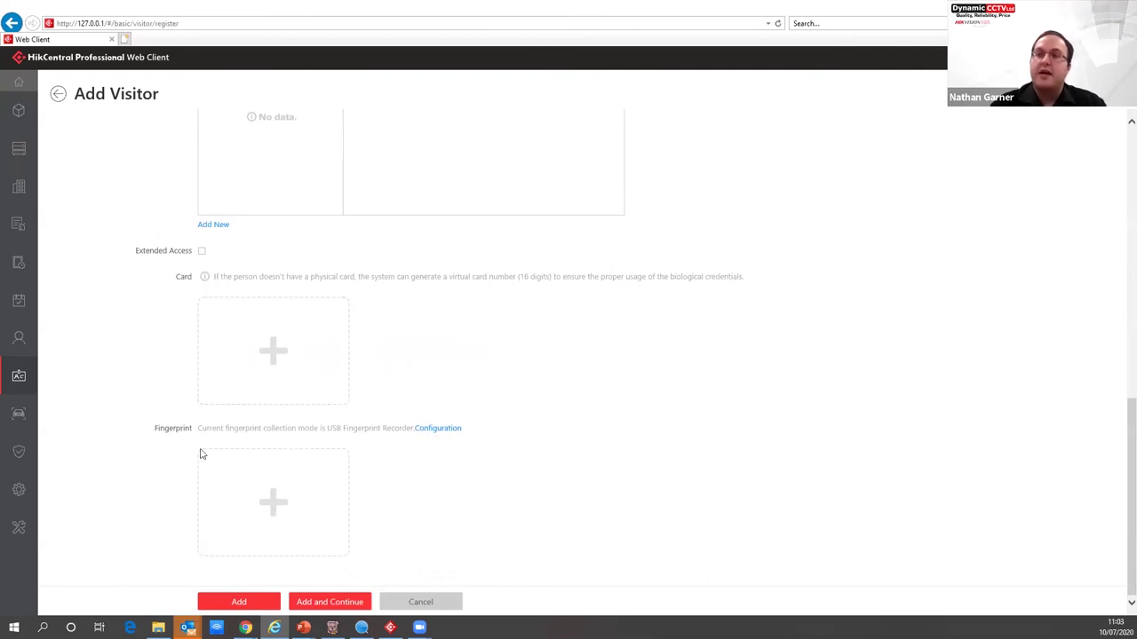
{"action": "left_click", "coordinate": [59, 94]}
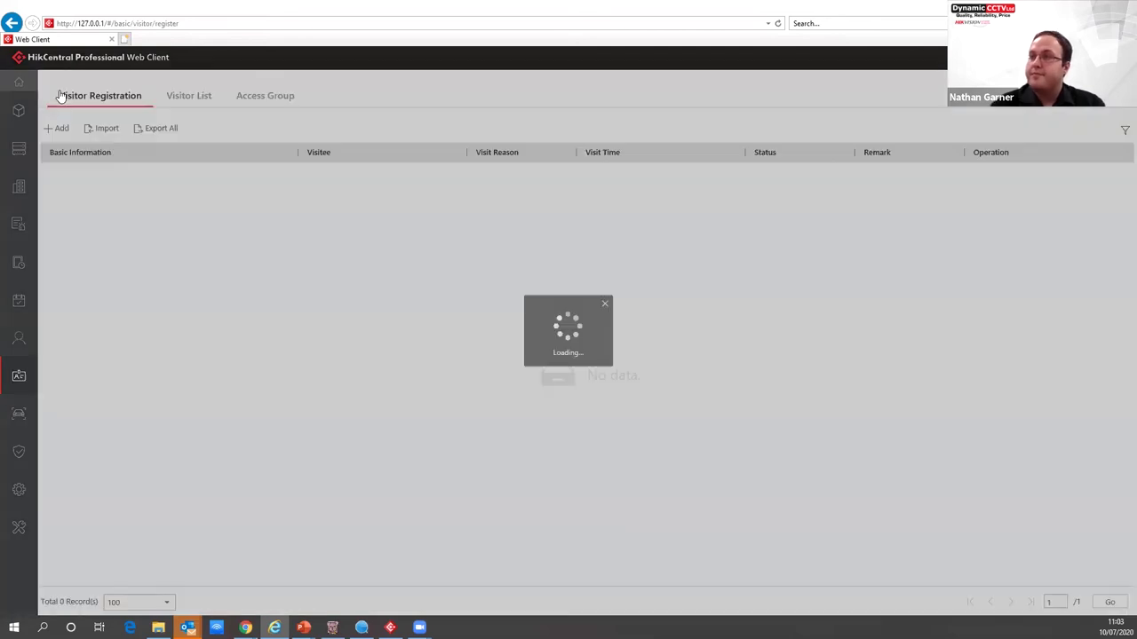
{"action": "left_click", "coordinate": [191, 98]}
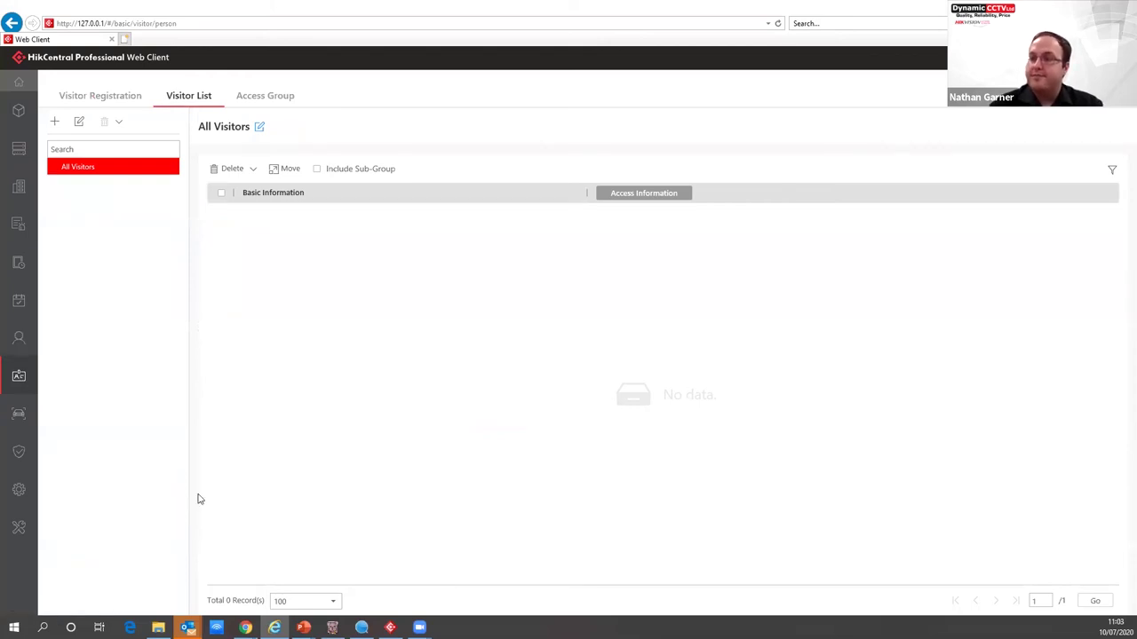
Step: Open Door 01's Abnormal Skin-surface Temperature event and examine its arming schedule, picture capture, linkage and email settings
{"action": "left_click", "coordinate": [34, 231]}
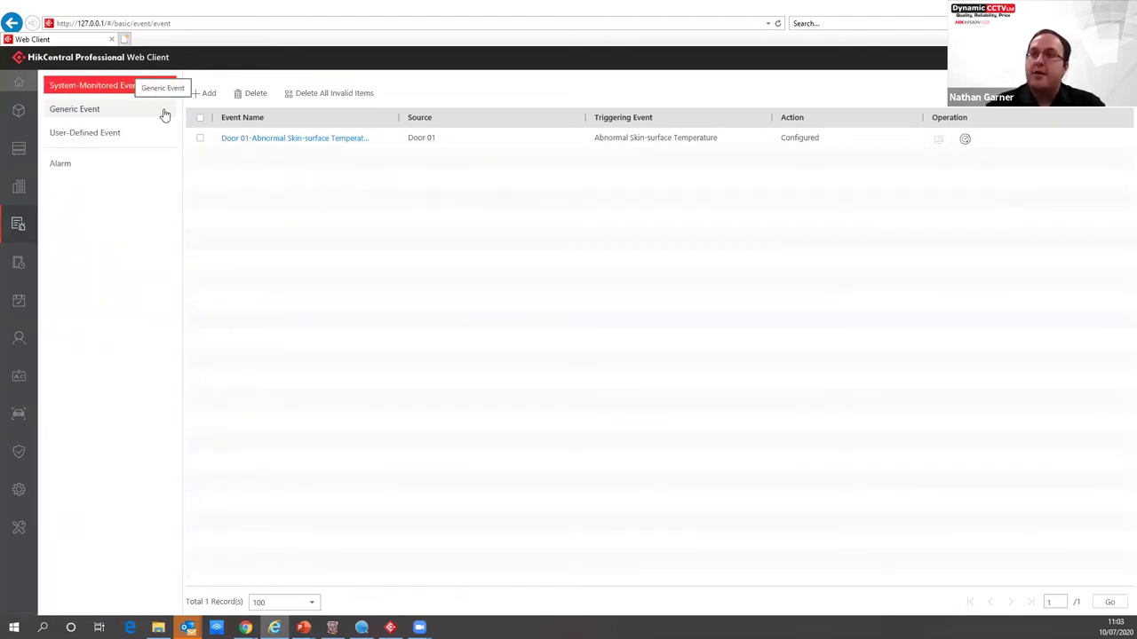
{"action": "left_click", "coordinate": [316, 139]}
{"action": "scroll", "coordinate": [261, 233], "scroll_direction": "down", "scroll_amount": 1}
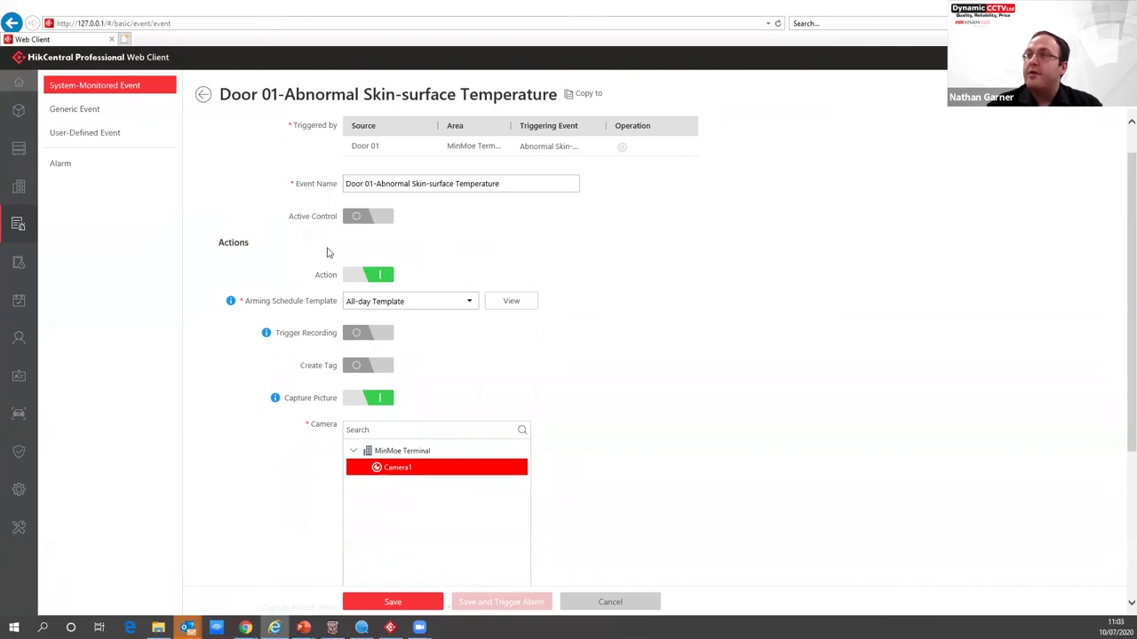
{"action": "scroll", "coordinate": [320, 275], "scroll_direction": "down", "scroll_amount": 3}
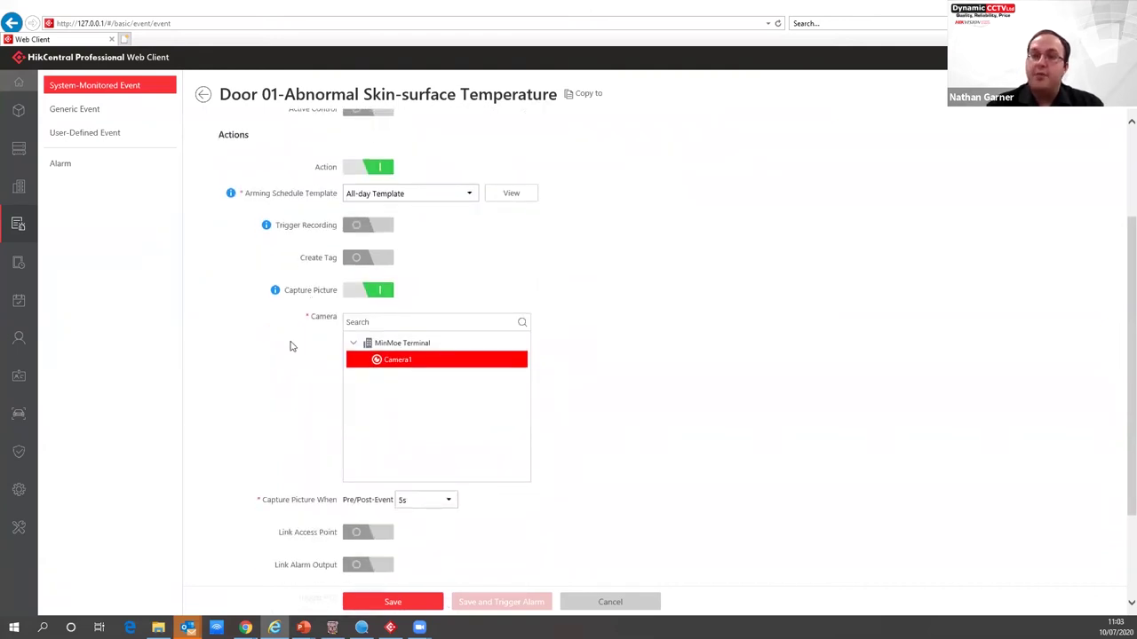
{"action": "scroll", "coordinate": [278, 302], "scroll_direction": "down", "scroll_amount": 4}
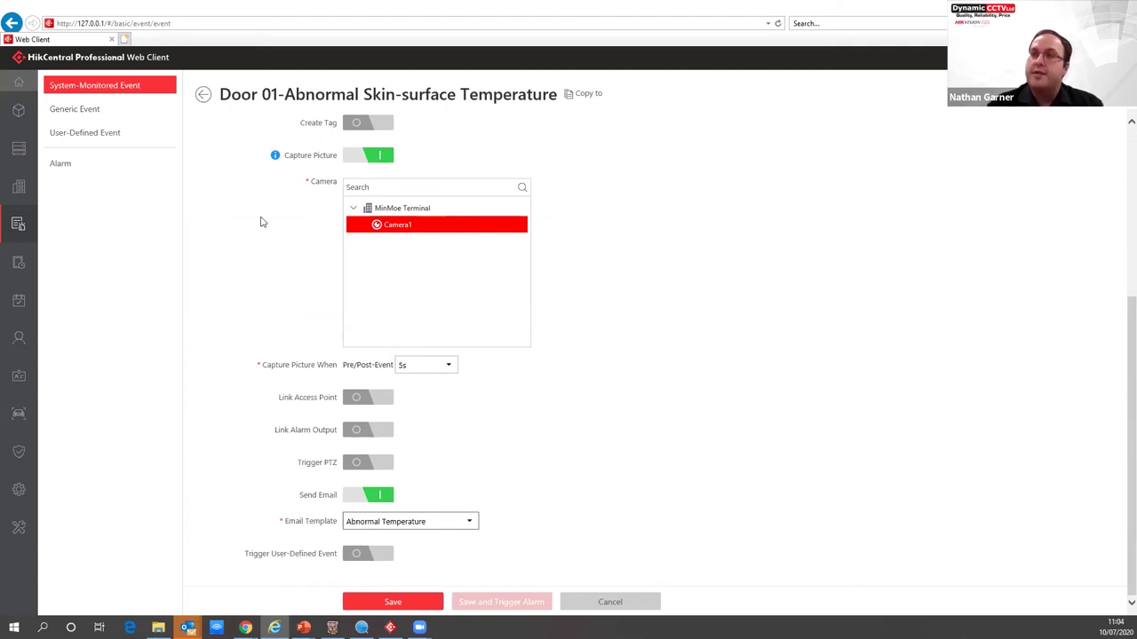
Step: Show the configured alarms and expand the details of Door 01's abnormal skin-surface temperature alarm
{"action": "left_click", "coordinate": [98, 163]}
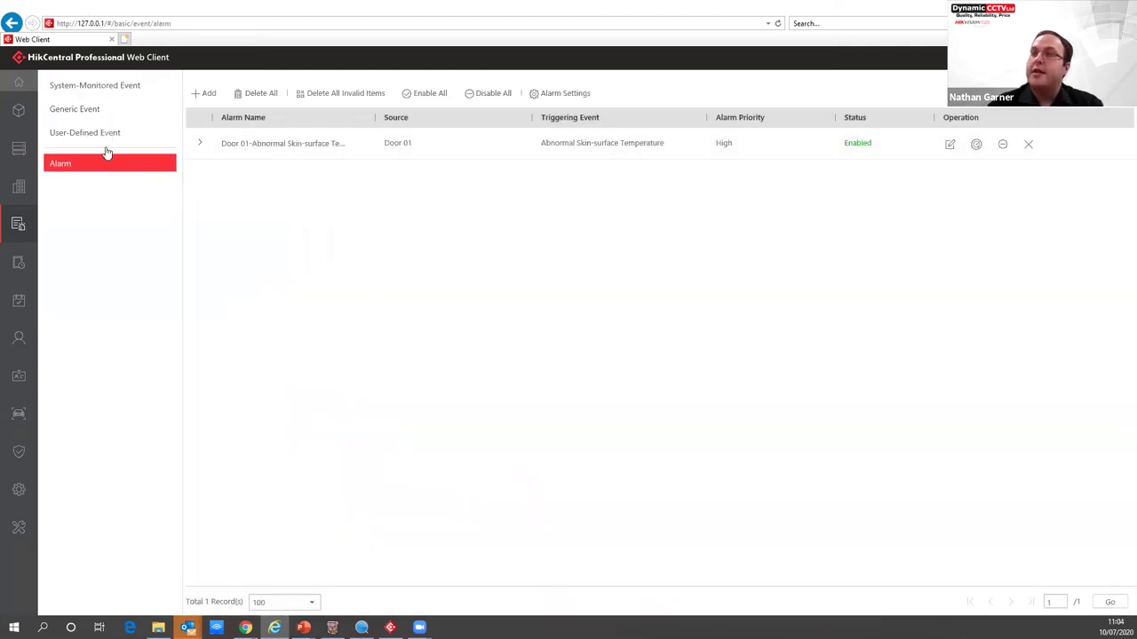
{"action": "left_click", "coordinate": [197, 147]}
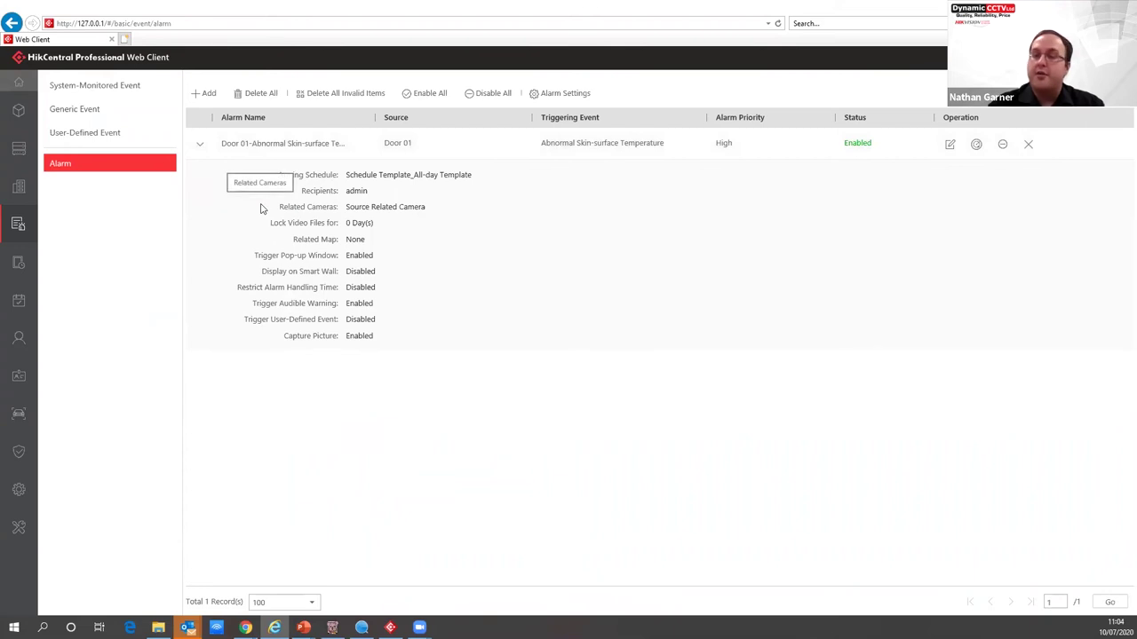
Step: Open Door 01's abnormal skin-surface temperature alarm for editing and examine its trigger, arming schedule and available priority levels
{"action": "left_click", "coordinate": [949, 146]}
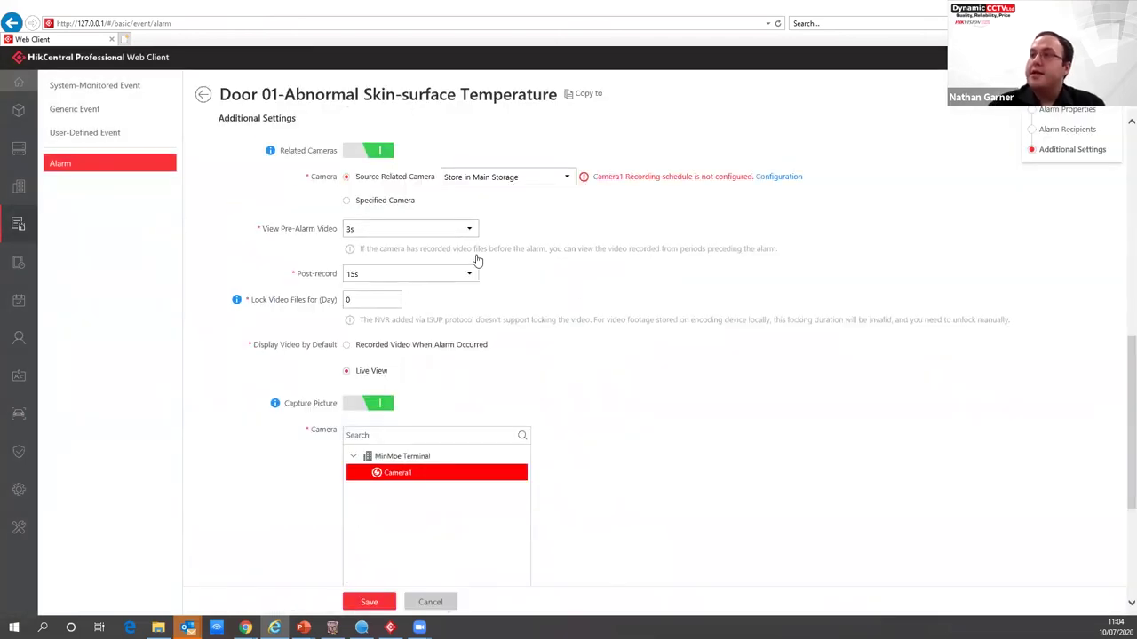
{"action": "scroll", "coordinate": [471, 258], "scroll_direction": "up", "scroll_amount": 5}
{"action": "scroll", "coordinate": [462, 228], "scroll_direction": "up", "scroll_amount": 2}
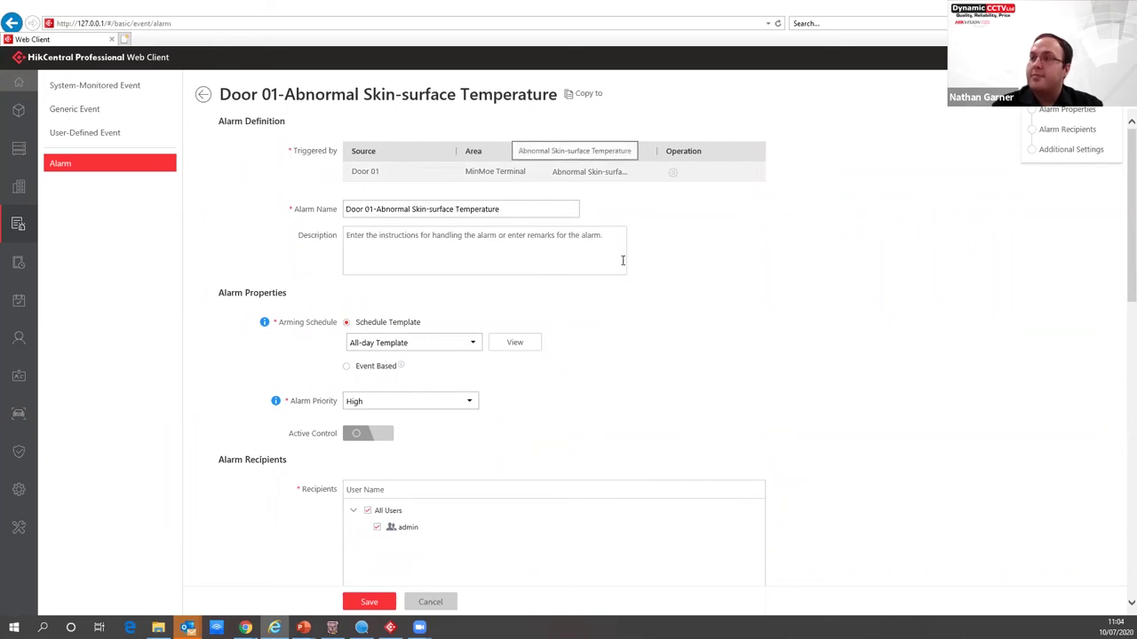
{"action": "scroll", "coordinate": [622, 265], "scroll_direction": "down", "scroll_amount": 2}
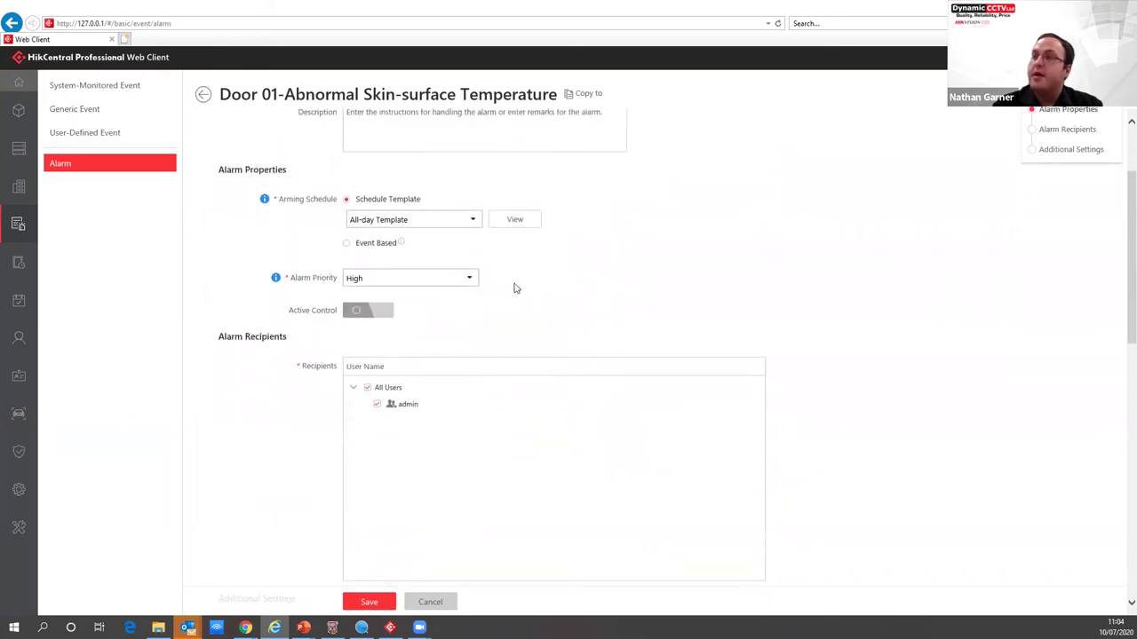
{"action": "left_click", "coordinate": [476, 278]}
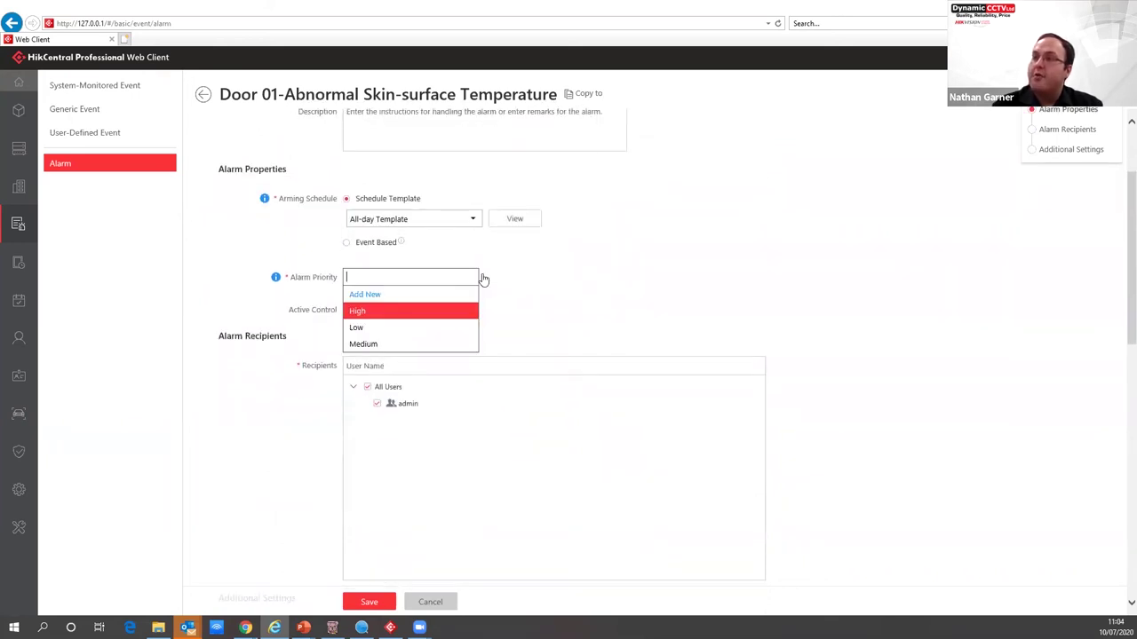
{"action": "left_click", "coordinate": [533, 291]}
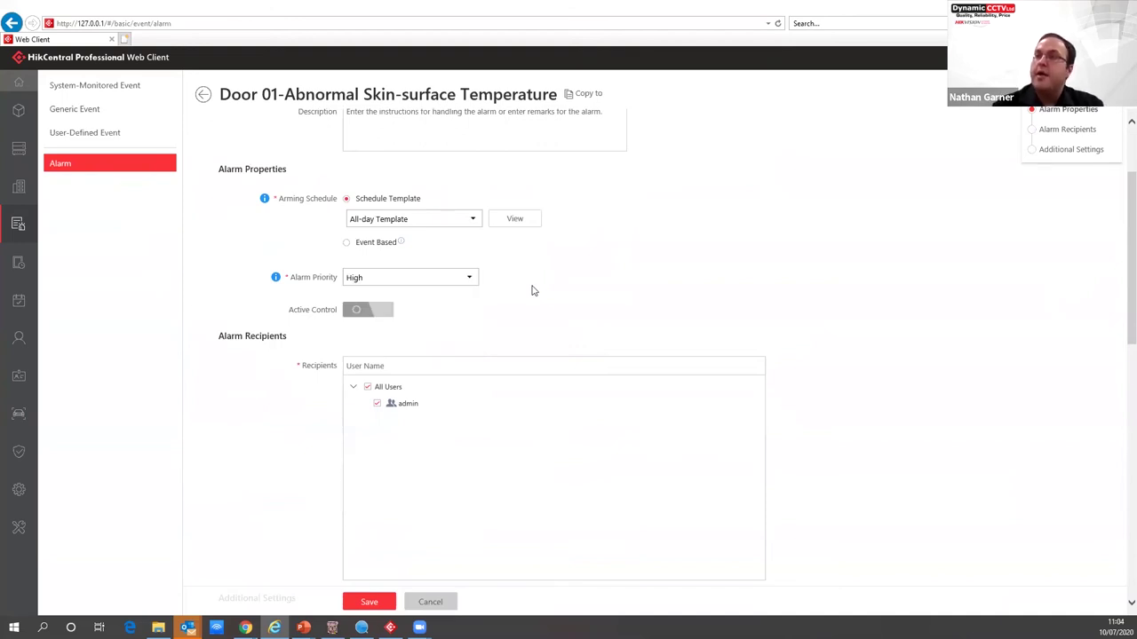
Step: Examine the alarm's recipients, related cameras, picture capture and pop-up window settings, then leave it without saving
{"action": "scroll", "coordinate": [533, 291], "scroll_direction": "down", "scroll_amount": 3}
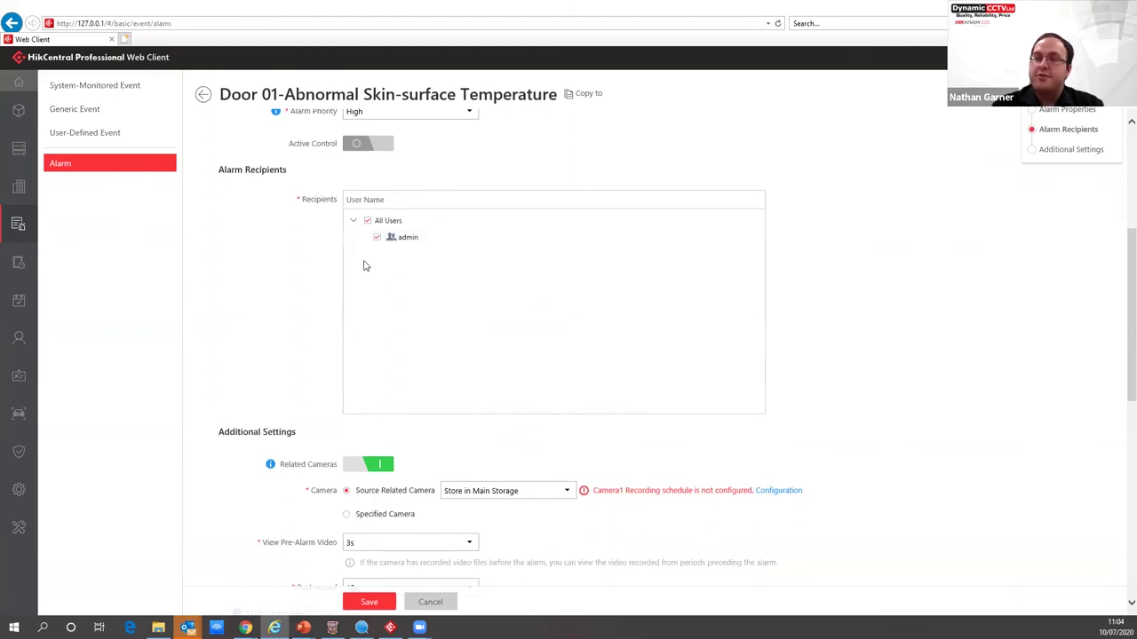
{"action": "scroll", "coordinate": [363, 266], "scroll_direction": "down", "scroll_amount": 3}
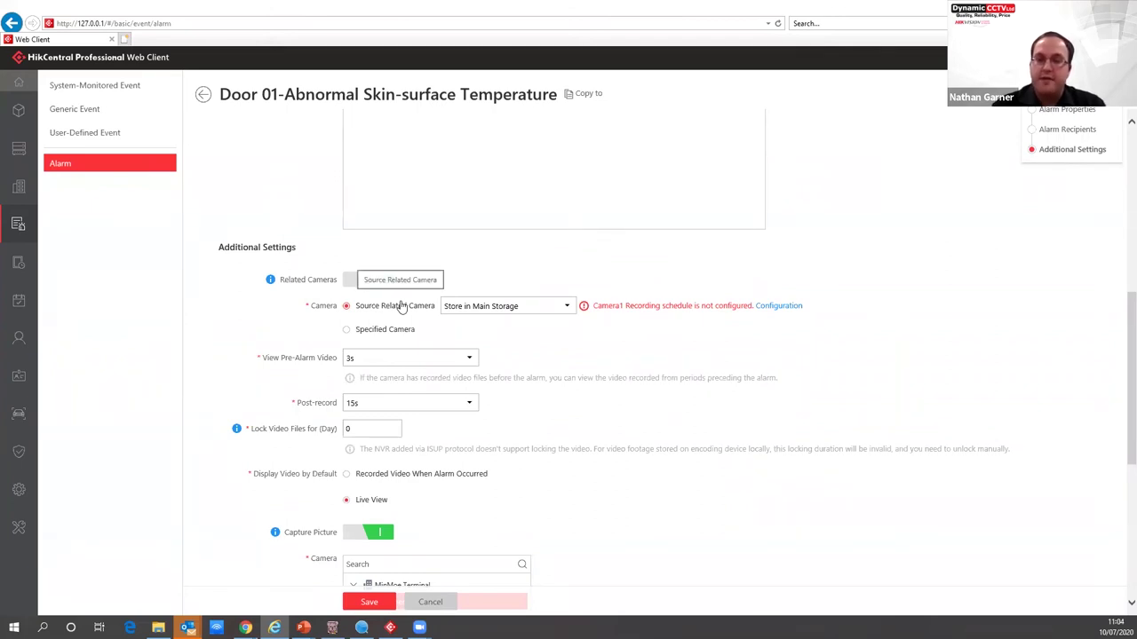
{"action": "scroll", "coordinate": [399, 305], "scroll_direction": "down", "scroll_amount": 3}
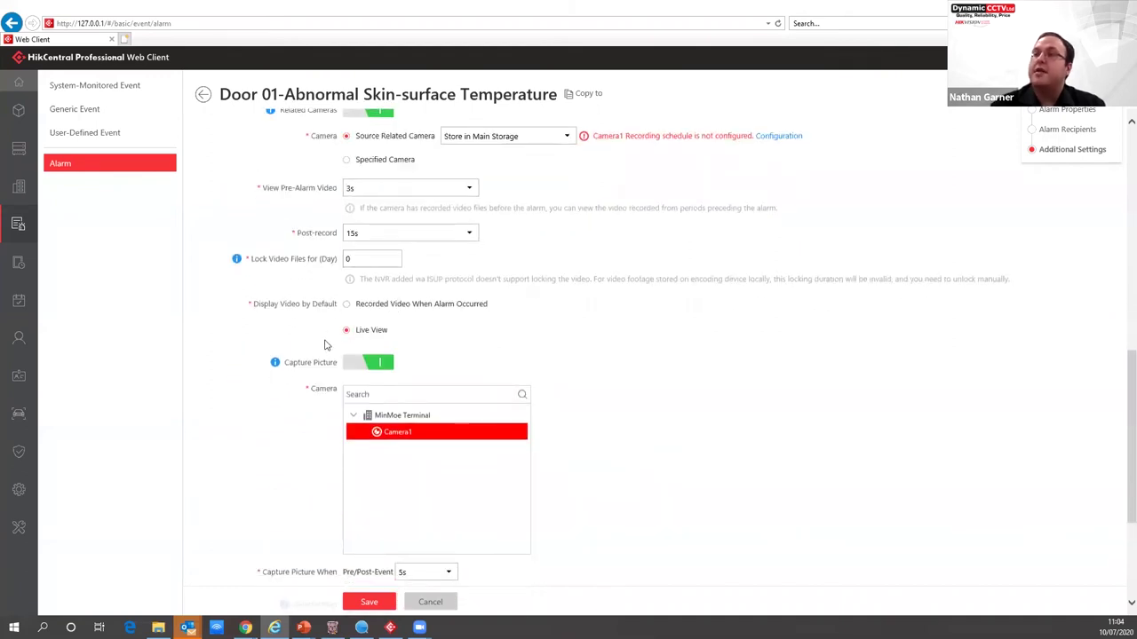
{"action": "scroll", "coordinate": [325, 345], "scroll_direction": "down", "scroll_amount": 3}
{"action": "scroll", "coordinate": [324, 345], "scroll_direction": "down", "scroll_amount": 1}
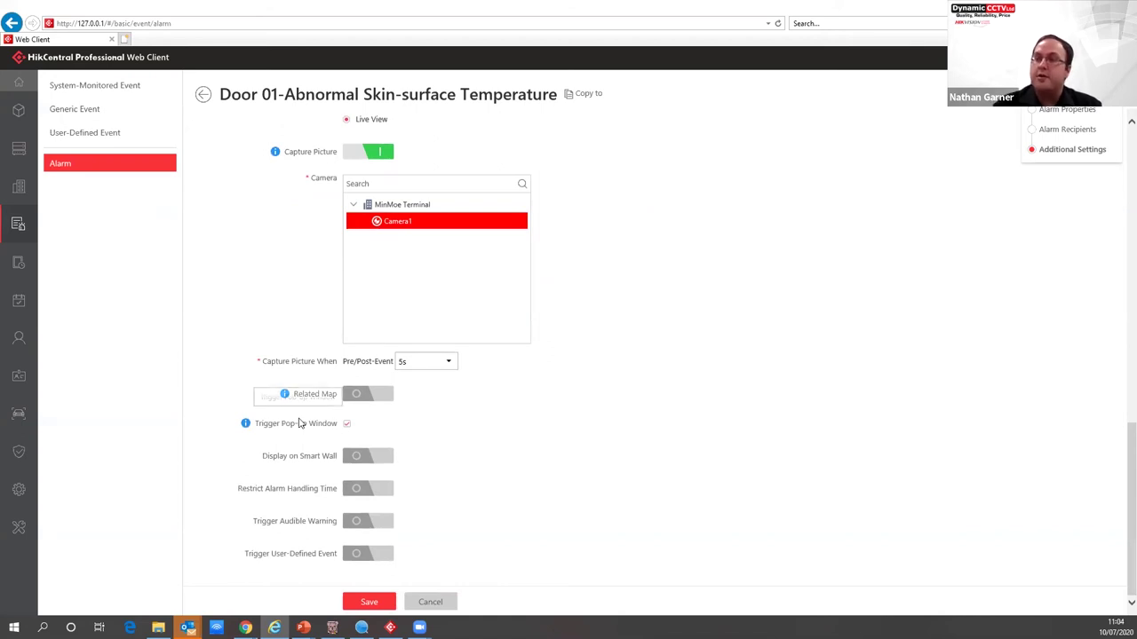
{"action": "left_click", "coordinate": [205, 98]}
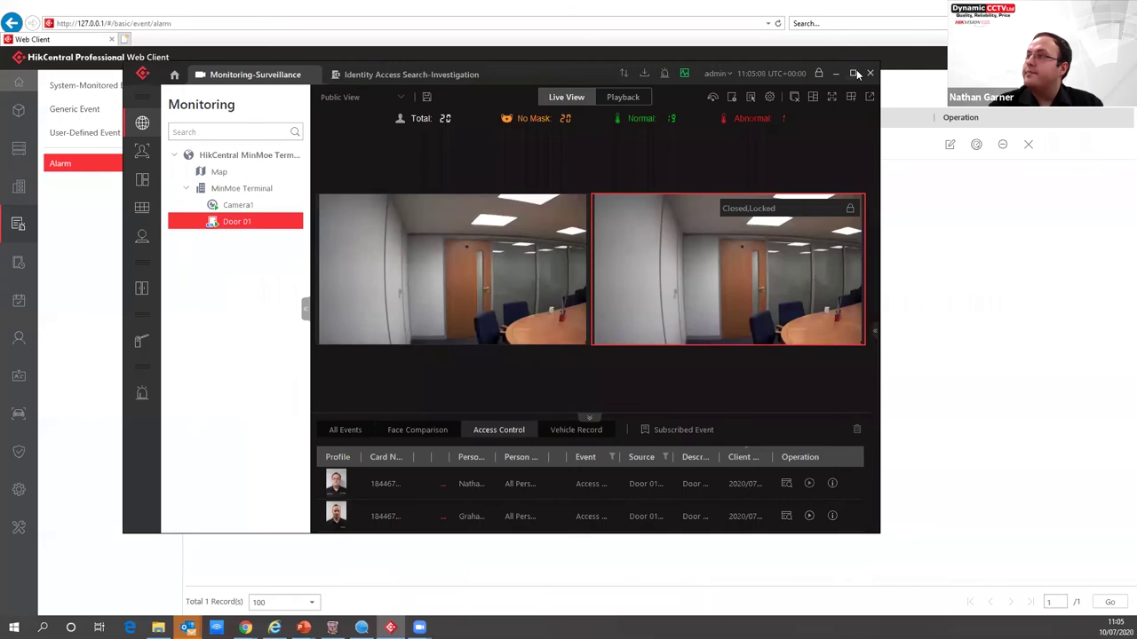
Step: Maximize the HikCentral Control Client and widen the Mask and Temperature columns of the access control event list
{"action": "left_click", "coordinate": [854, 73]}
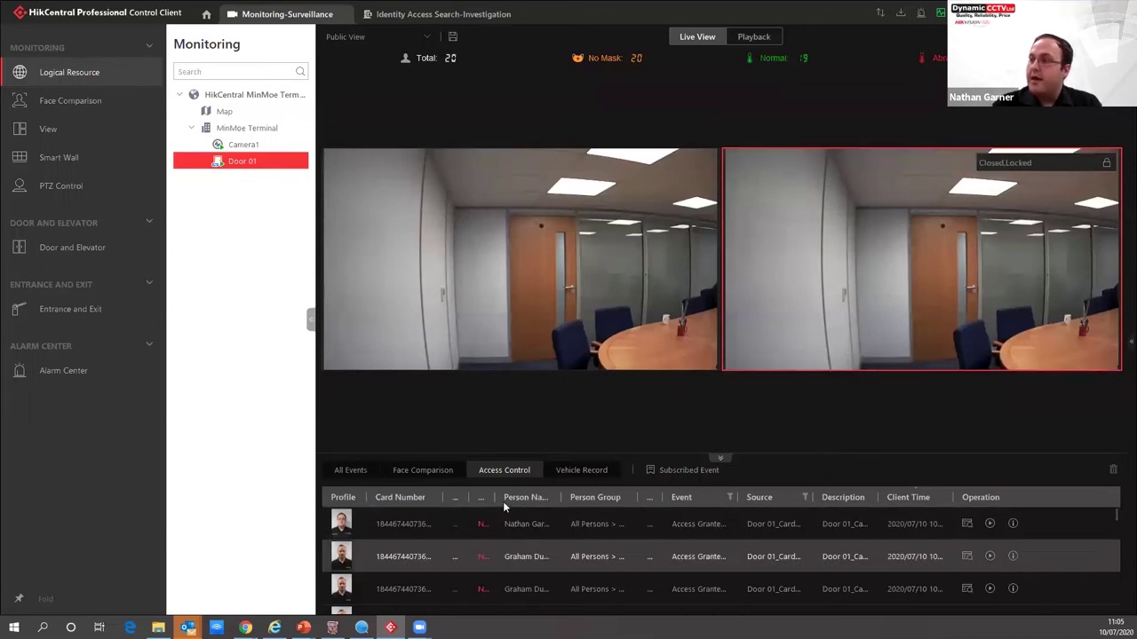
{"action": "left_click_drag", "start_coordinate": [495, 498], "coordinate": [551, 498]}
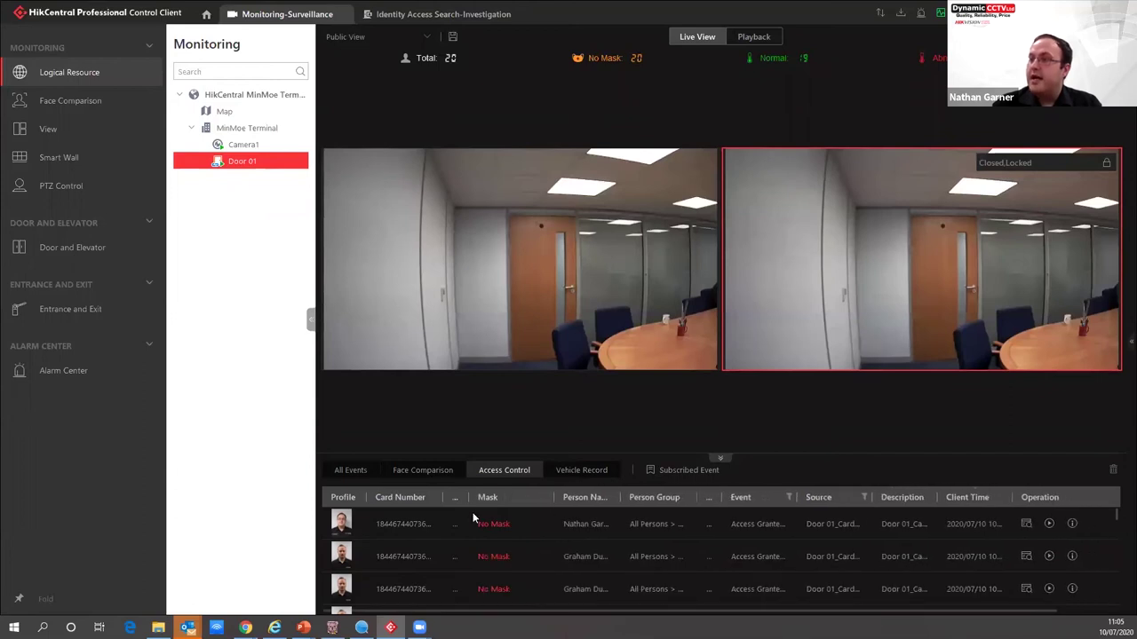
{"action": "left_click_drag", "start_coordinate": [466, 504], "coordinate": [514, 499]}
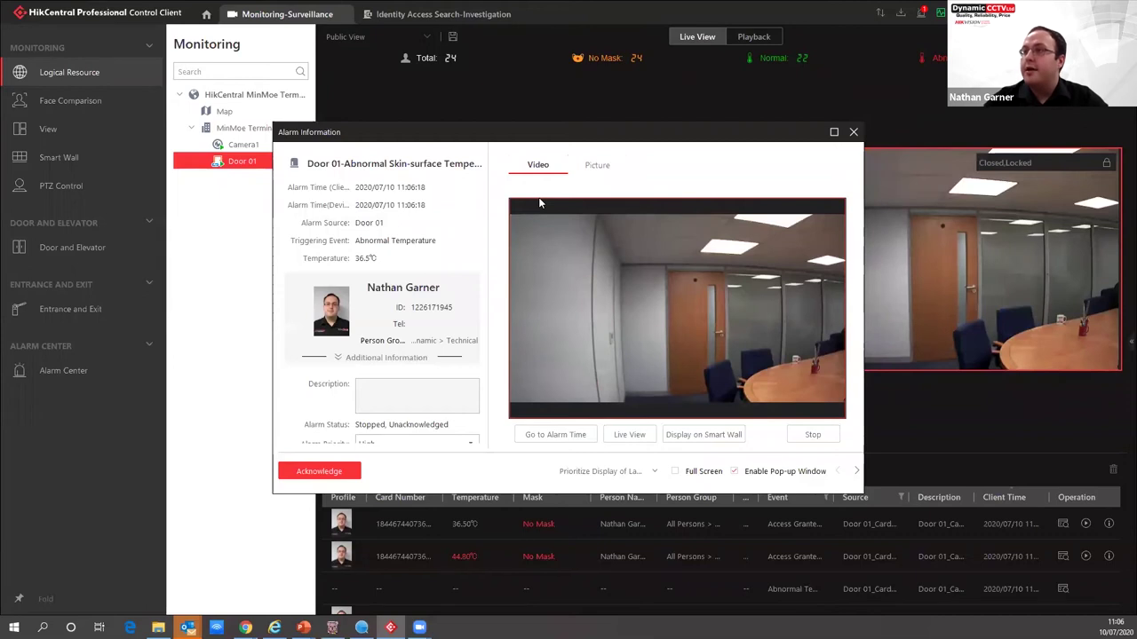
Step: Inspect the abnormal-temperature alarm's captured and thermal pictures, then open the matching high-temperature record in Identity Access Search
{"action": "left_click", "coordinate": [597, 166]}
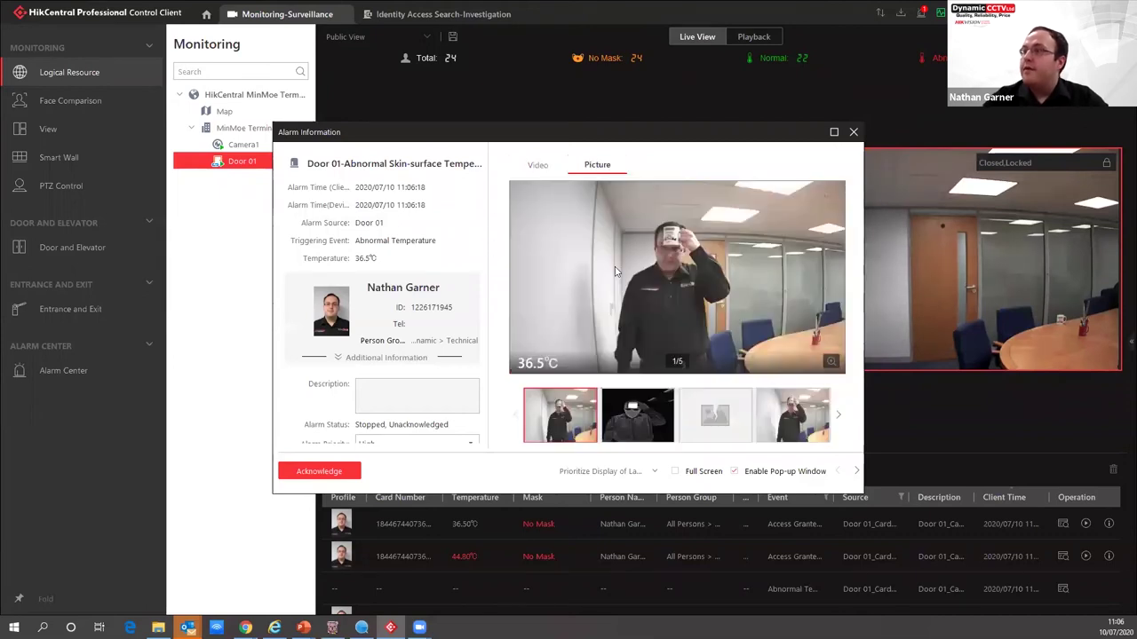
{"action": "left_click", "coordinate": [632, 432]}
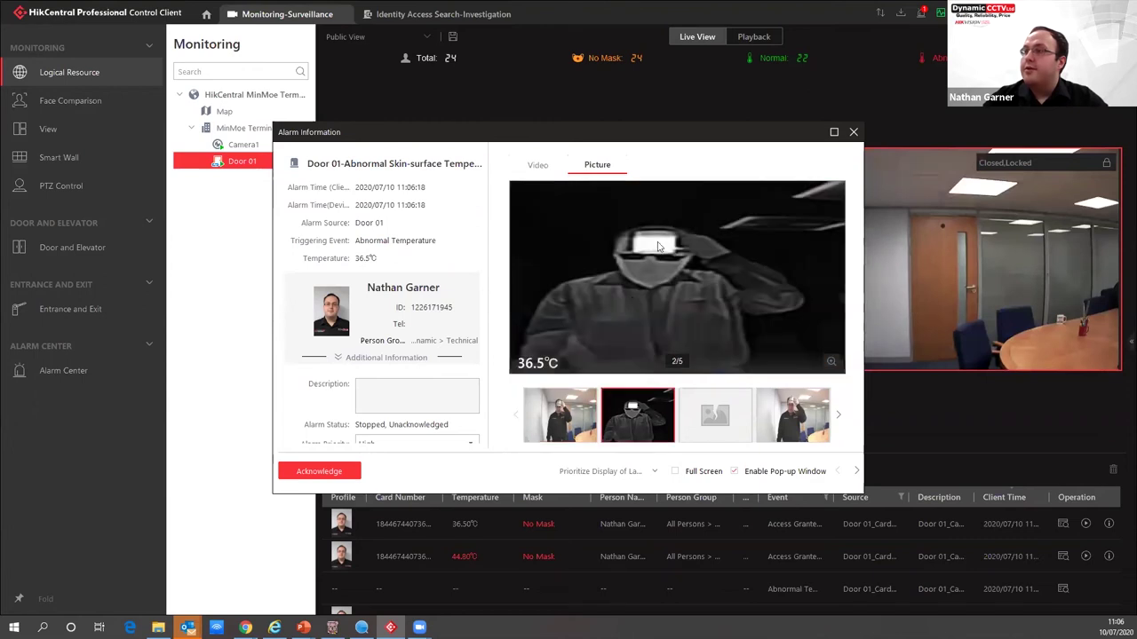
{"action": "left_click", "coordinate": [853, 131]}
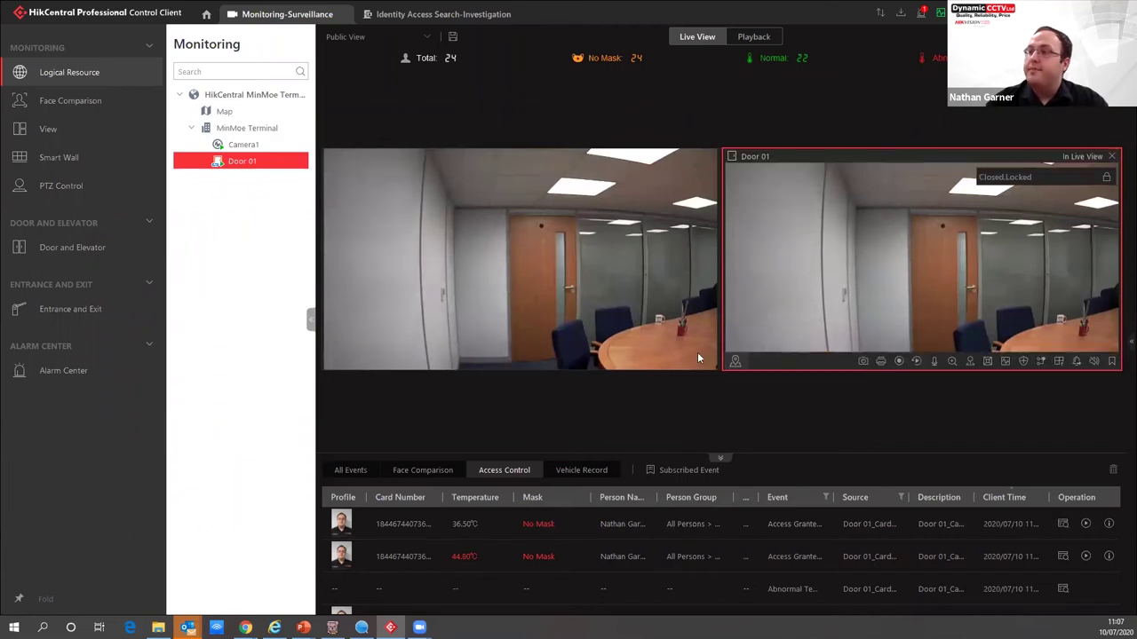
{"action": "left_click", "coordinate": [1062, 556]}
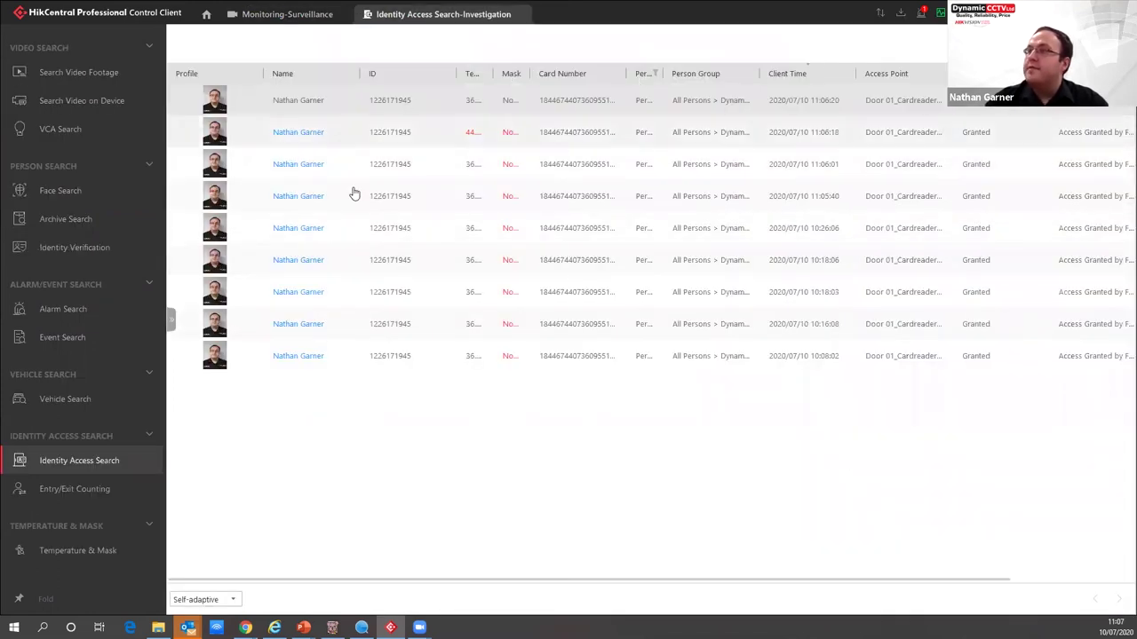
{"action": "left_click", "coordinate": [295, 133]}
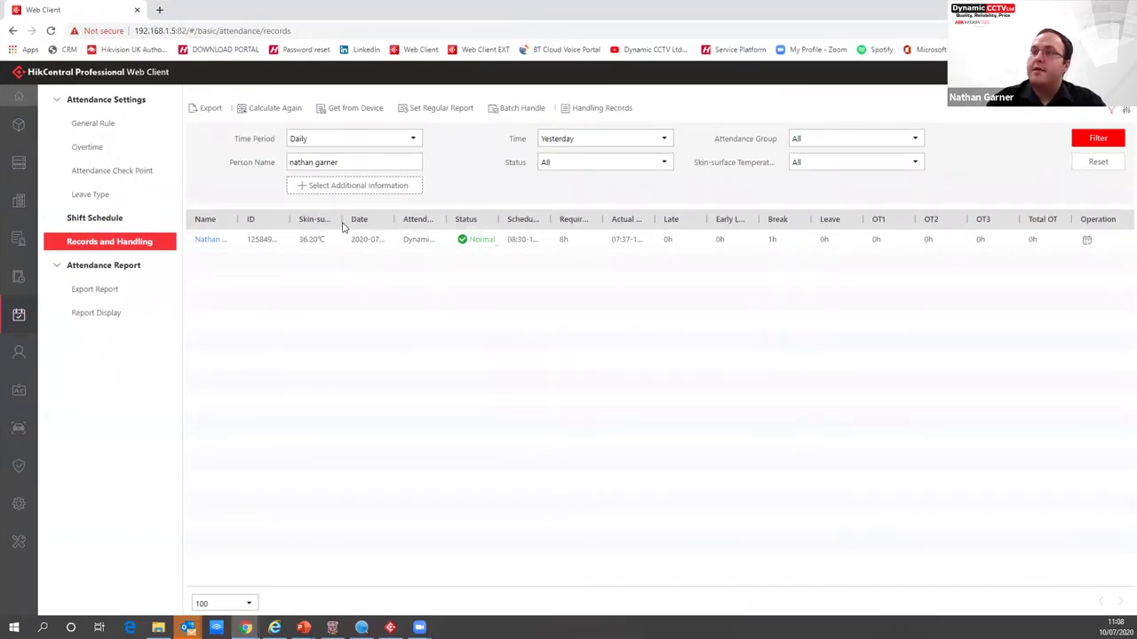
Step: In the Chrome web client's attendance records, widen the skin-surface temperature, scheduled work time, name and actual work time columns
{"action": "left_click_drag", "start_coordinate": [339, 219], "coordinate": [358, 218]}
{"action": "left_click_drag", "start_coordinate": [564, 220], "coordinate": [644, 236]}
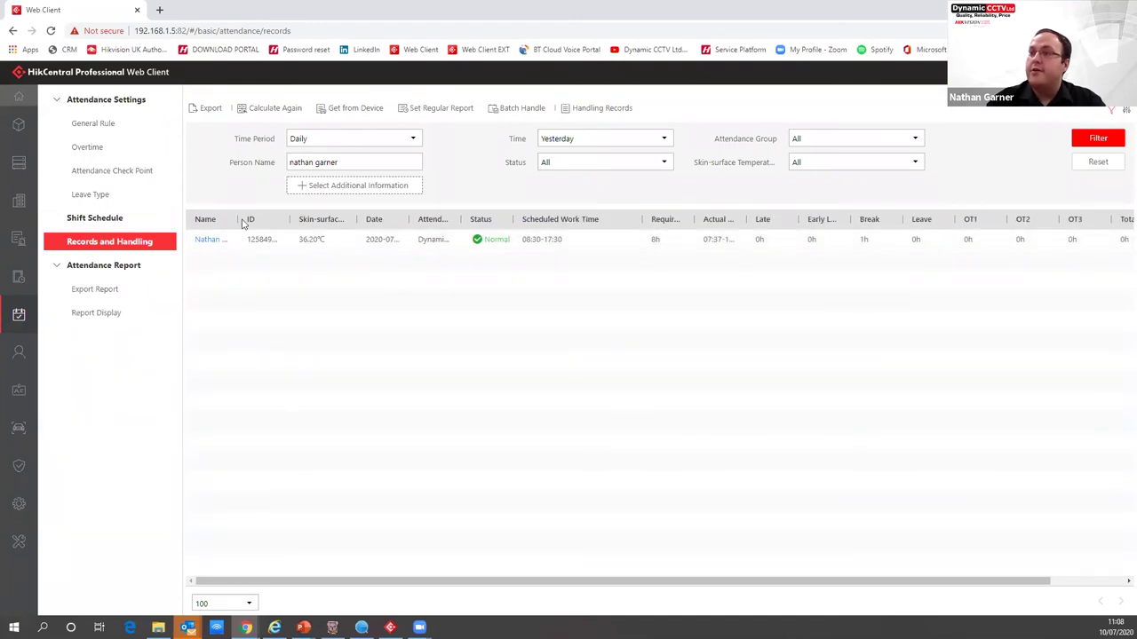
{"action": "left_click_drag", "start_coordinate": [238, 219], "coordinate": [271, 219]}
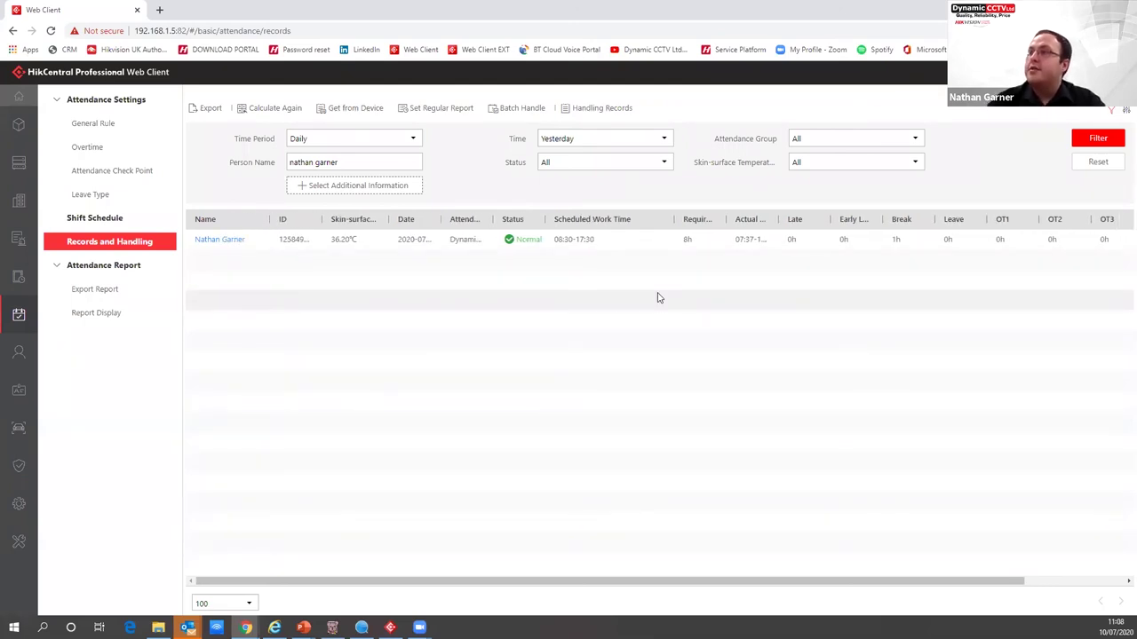
{"action": "left_click_drag", "start_coordinate": [776, 221], "coordinate": [830, 221]}
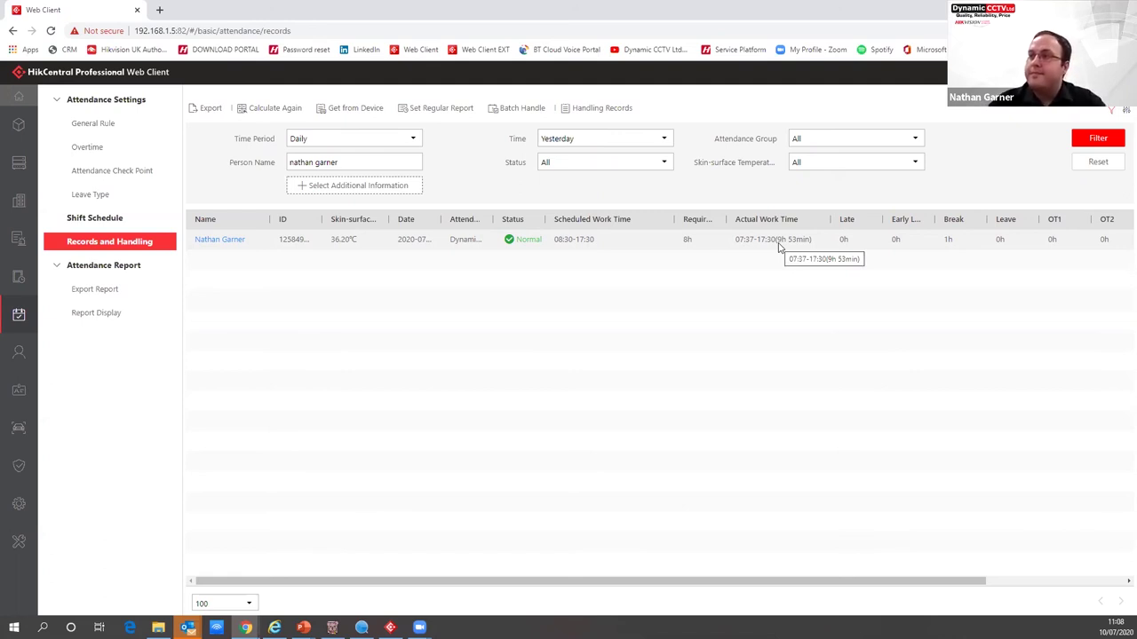
Step: Filter the person's attendance records by the weekly period 2020/07/06-2020/07/12
{"action": "left_click", "coordinate": [376, 141]}
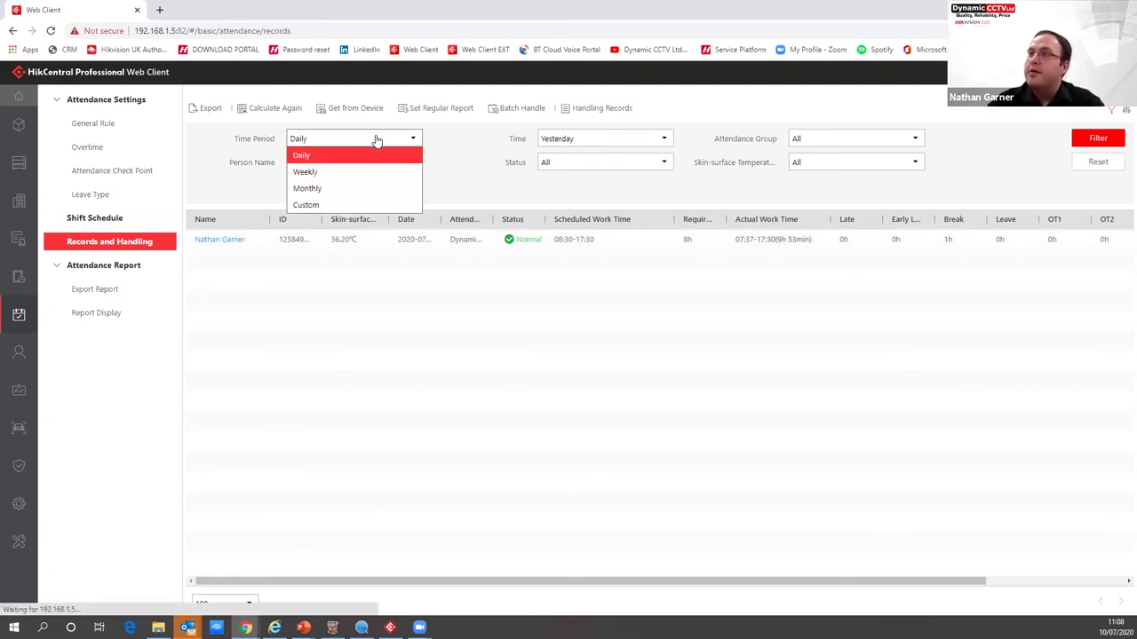
{"action": "left_click", "coordinate": [328, 178]}
{"action": "mouse_move", "coordinate": [1057, 131]}
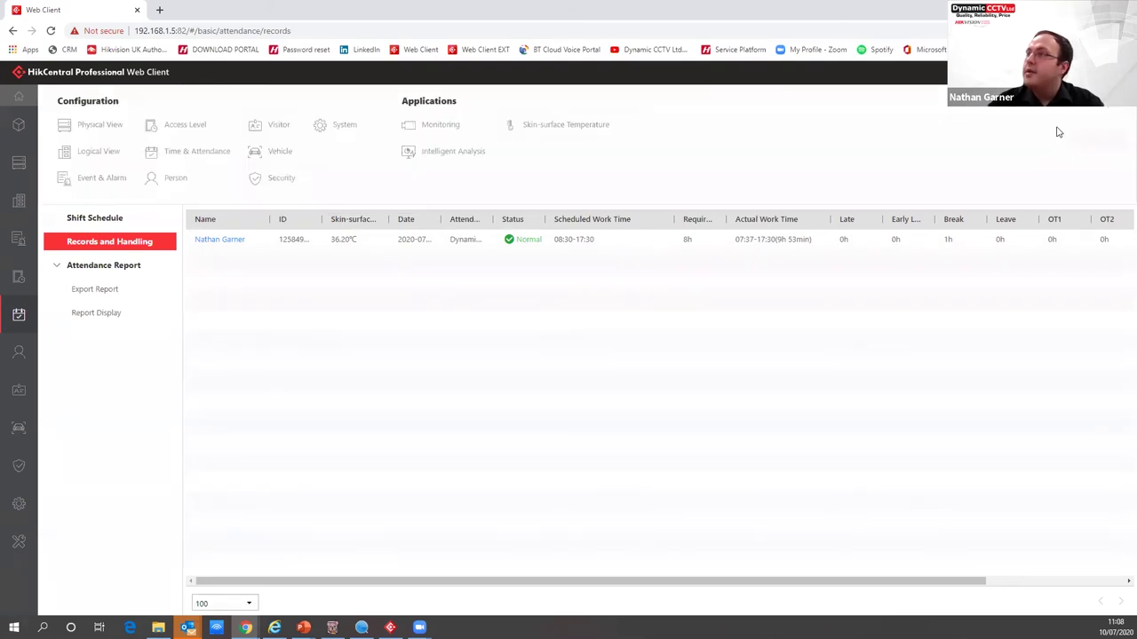
{"action": "left_click", "coordinate": [1097, 138]}
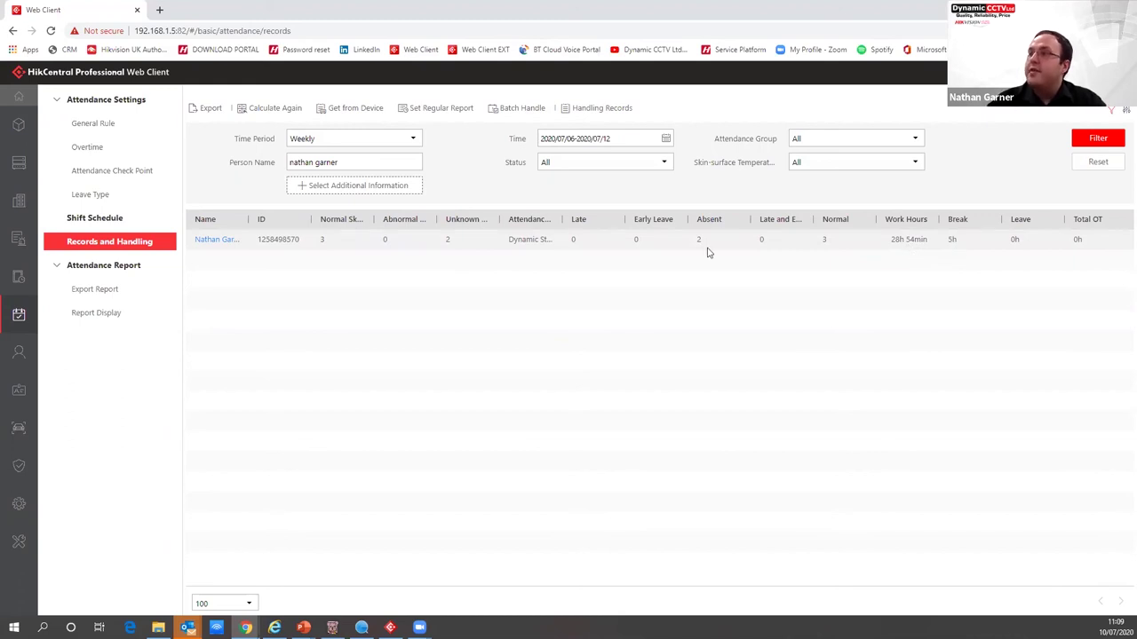
Step: Filter the person's attendance records by month for 2020/06
{"action": "left_click", "coordinate": [328, 137]}
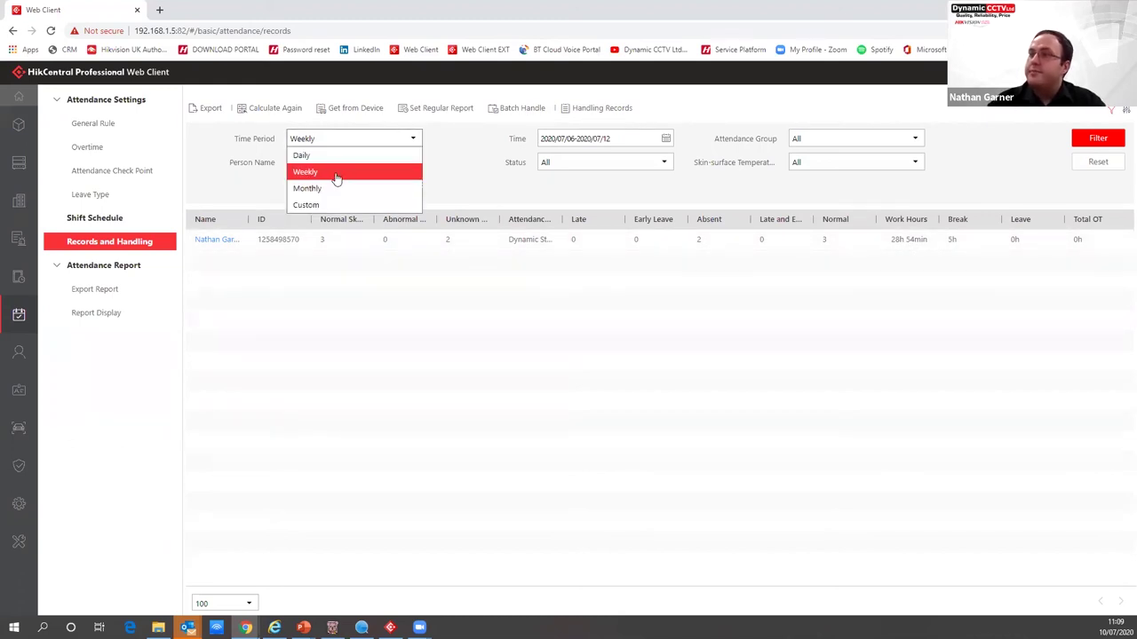
{"action": "left_click", "coordinate": [329, 188]}
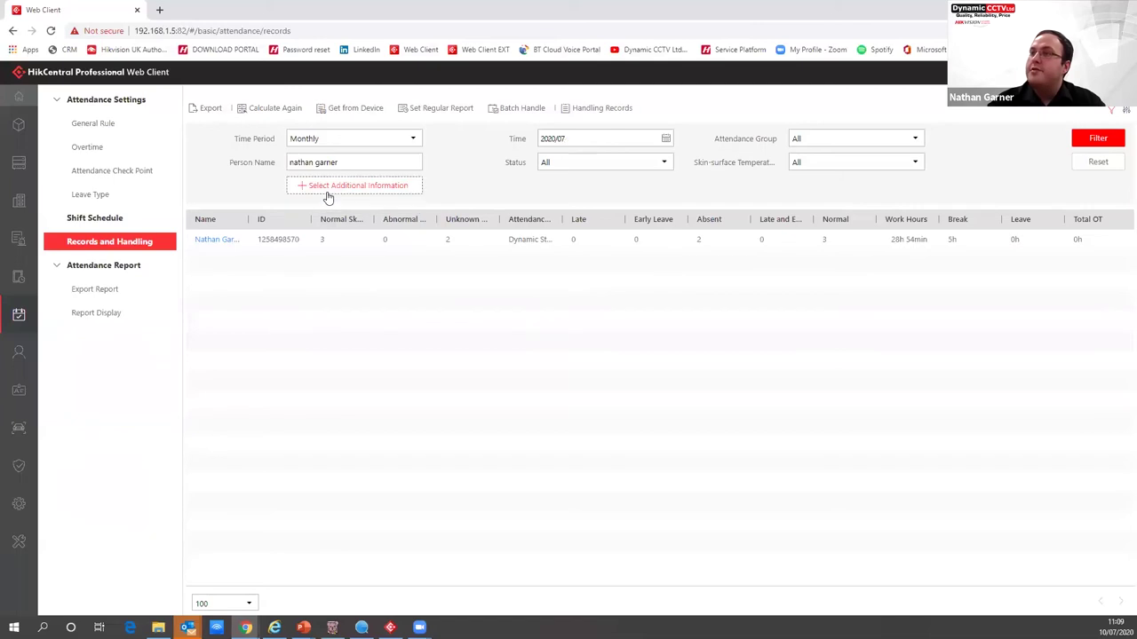
{"action": "left_click", "coordinate": [665, 138]}
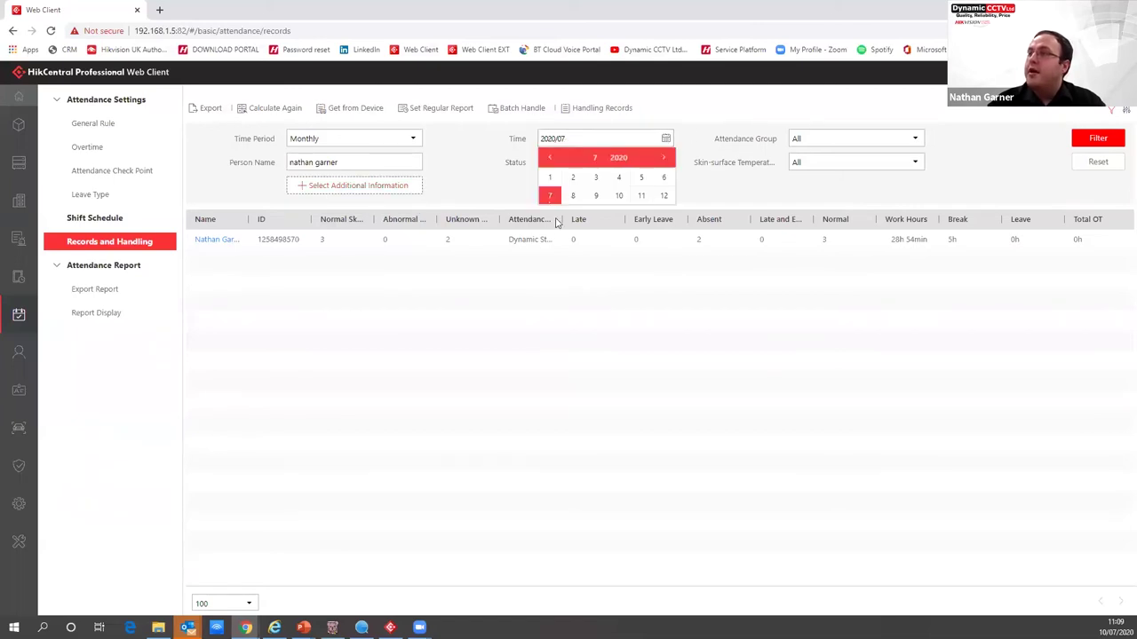
{"action": "left_click", "coordinate": [666, 189]}
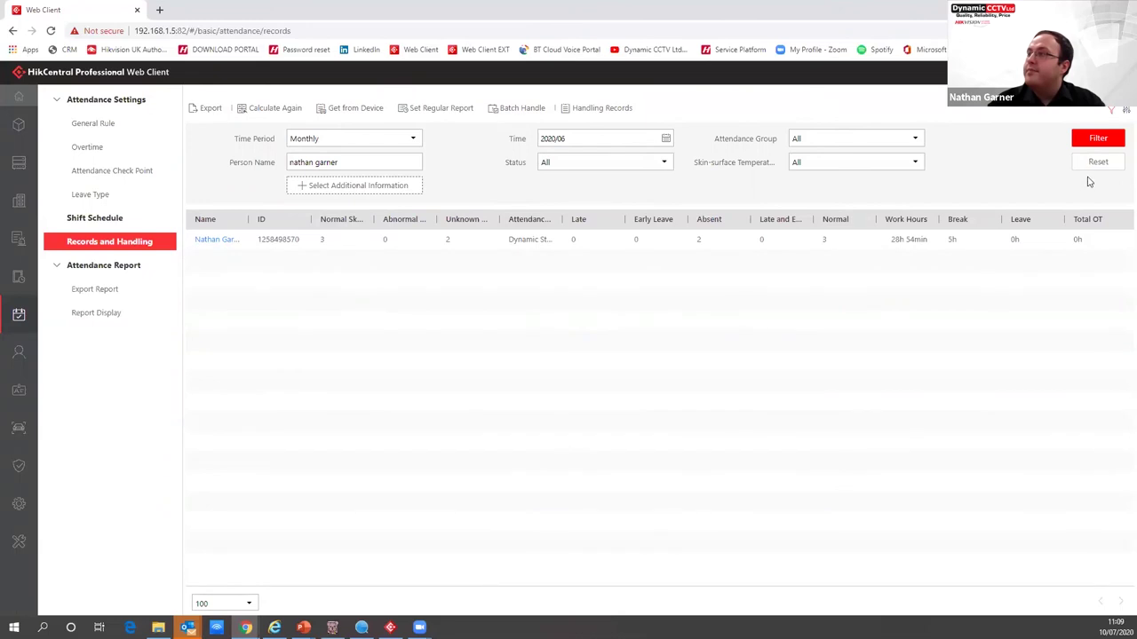
{"action": "left_click", "coordinate": [1096, 140]}
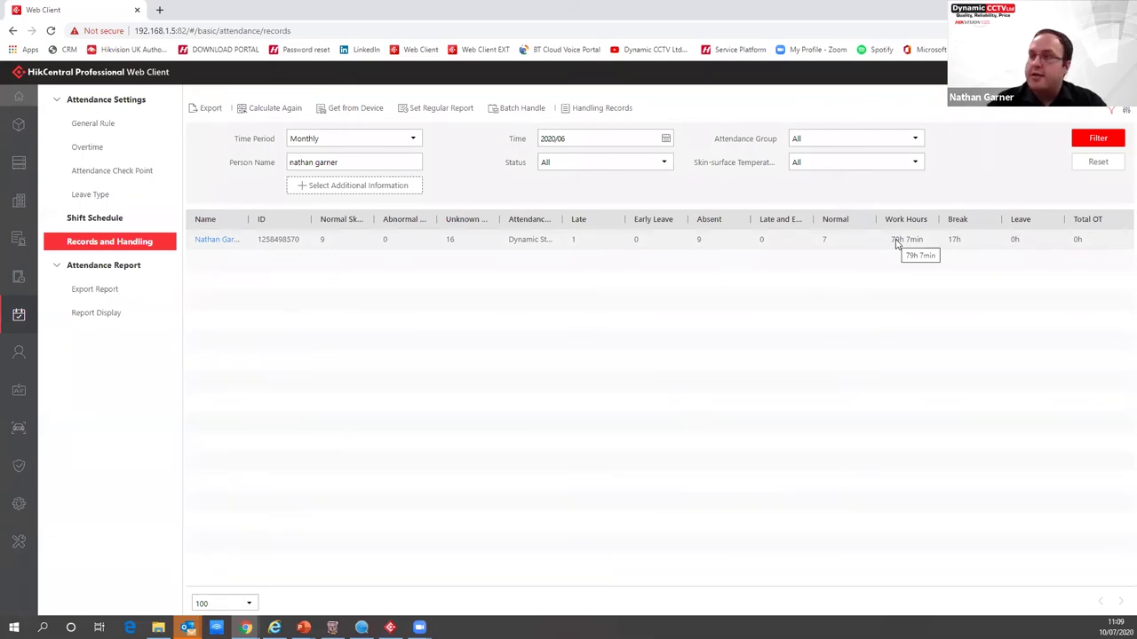
Step: Open the person's attendance calendar and start handling the absence on 7 July 2020
{"action": "left_click", "coordinate": [203, 242]}
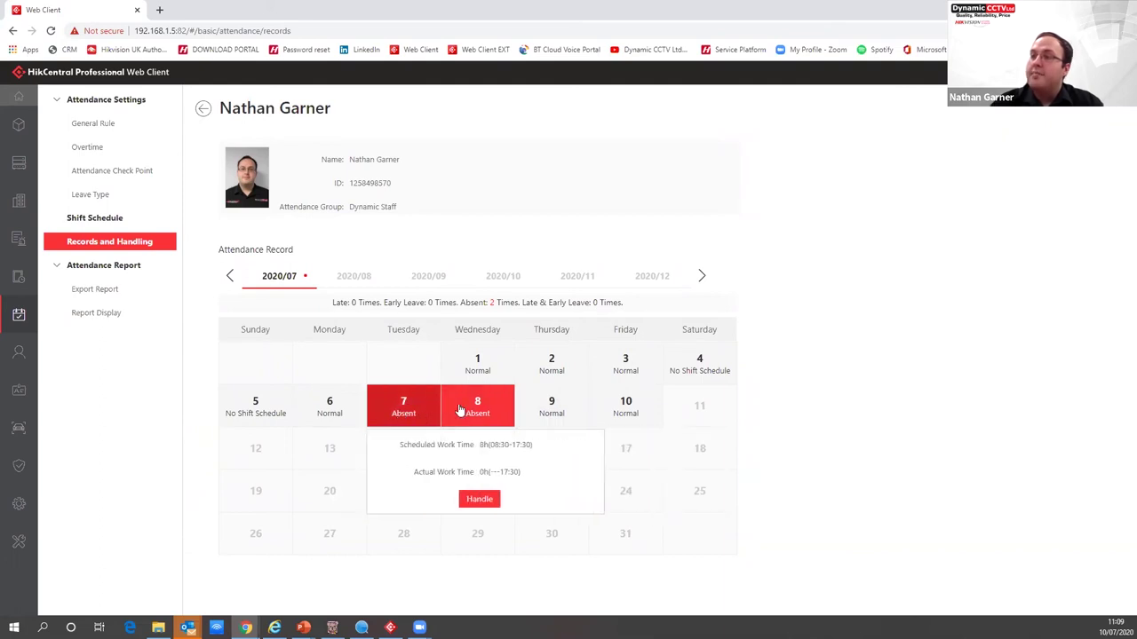
{"action": "mouse_move", "coordinate": [395, 406]}
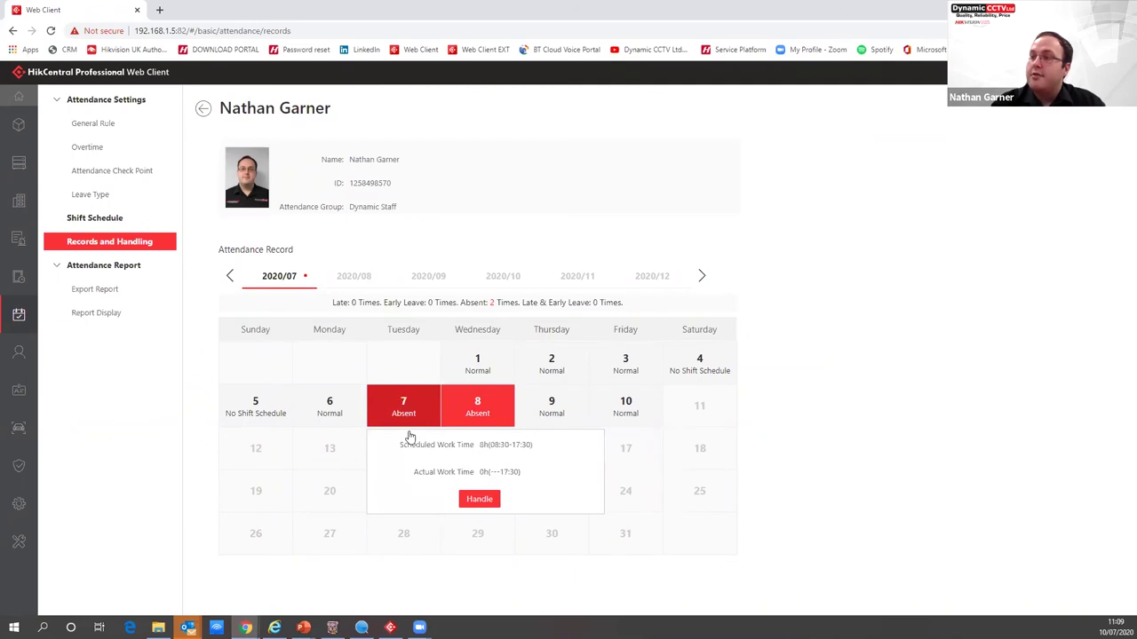
{"action": "left_click", "coordinate": [478, 500]}
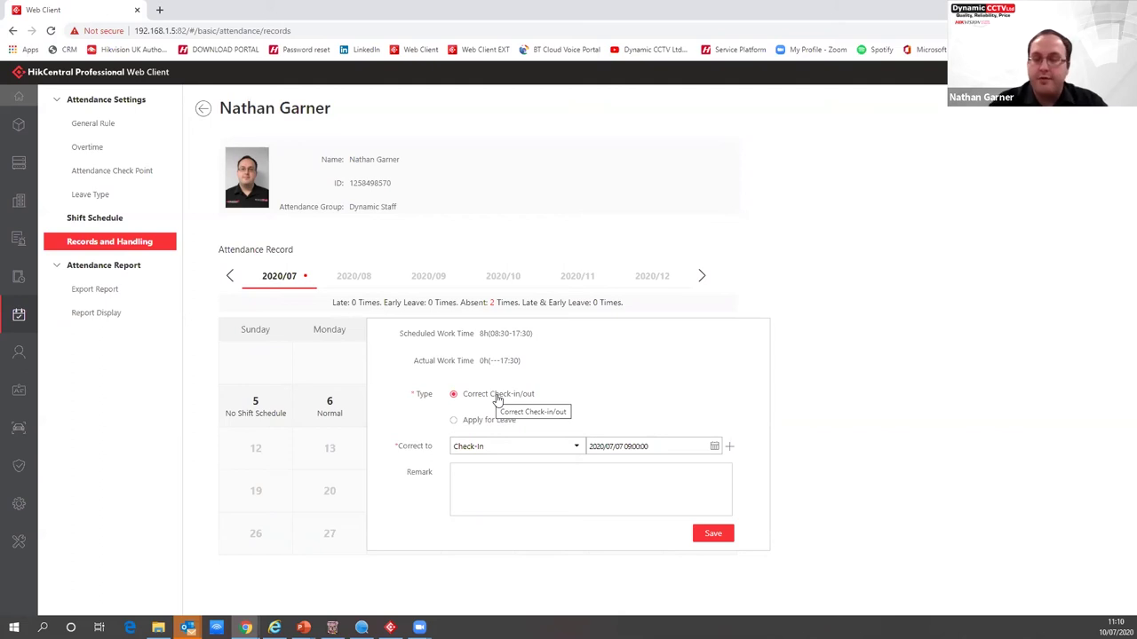
Step: Apply for leave instead of correcting check-in/out, using Annual Leave from 2020/07/07 00:00:00 to 2020/07/08 23:59:59
{"action": "left_click", "coordinate": [483, 426]}
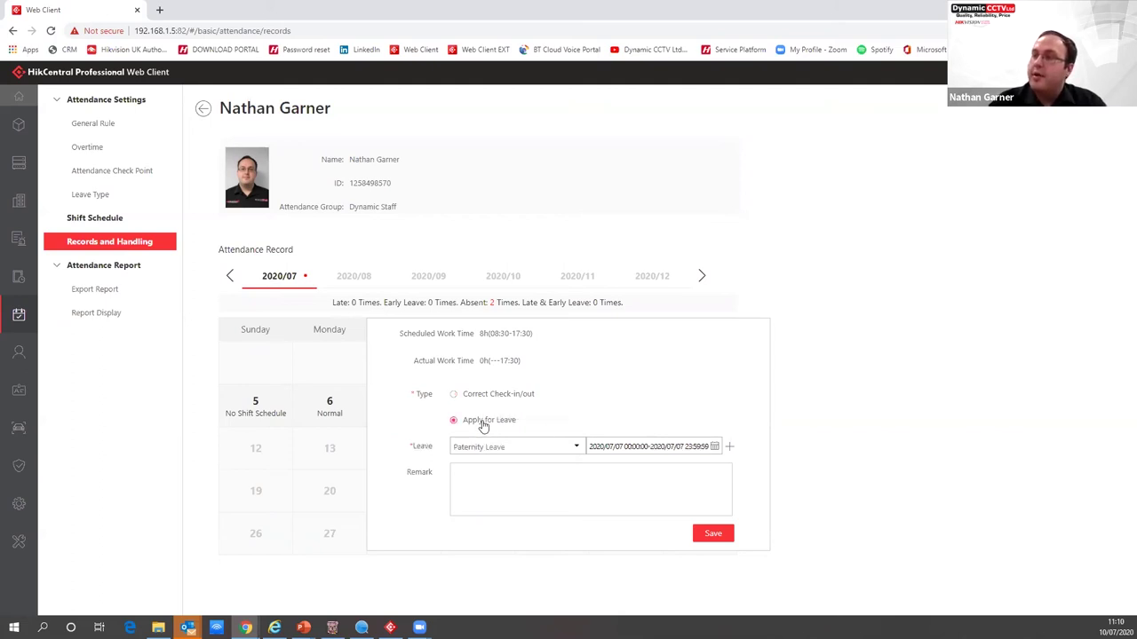
{"action": "left_click", "coordinate": [548, 447]}
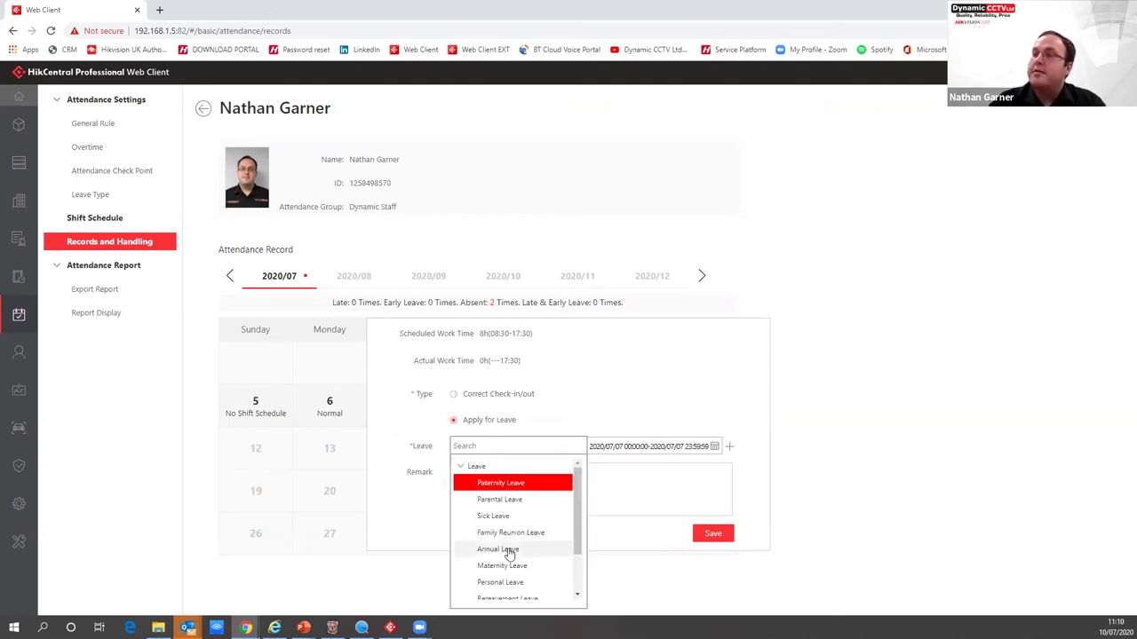
{"action": "scroll", "coordinate": [509, 554], "scroll_direction": "down", "scroll_amount": 2}
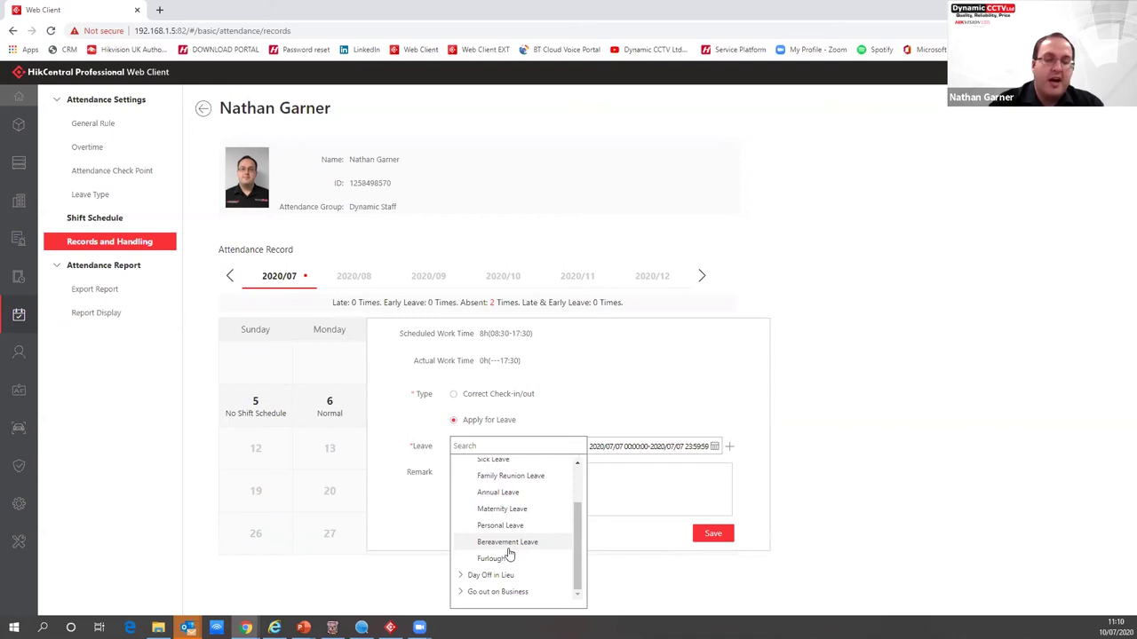
{"action": "left_click", "coordinate": [499, 492]}
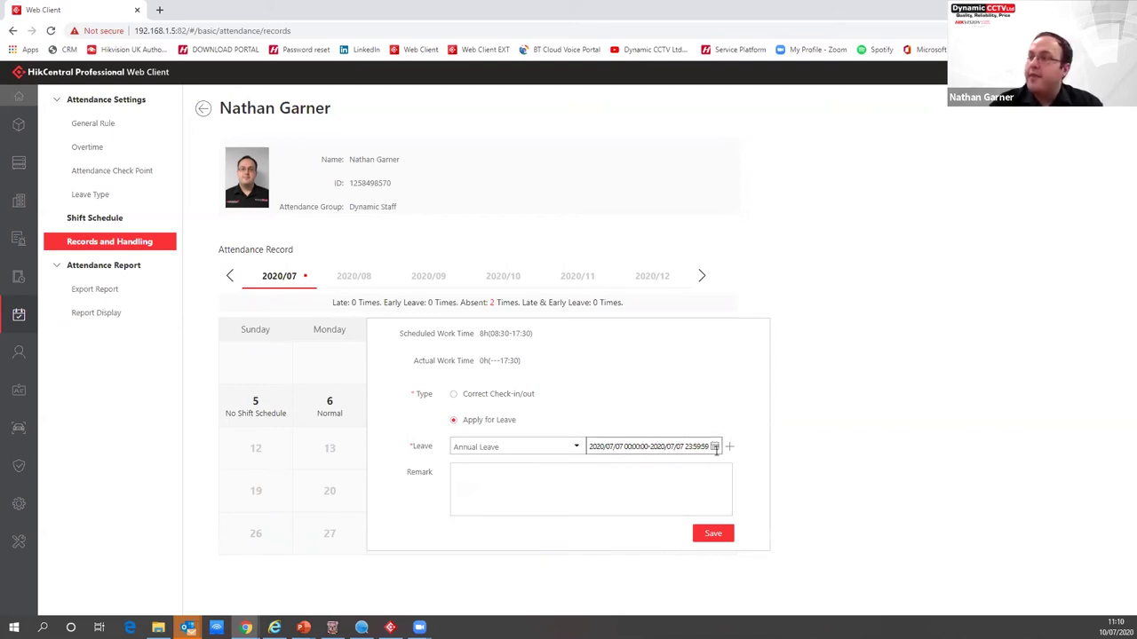
{"action": "left_click", "coordinate": [715, 447]}
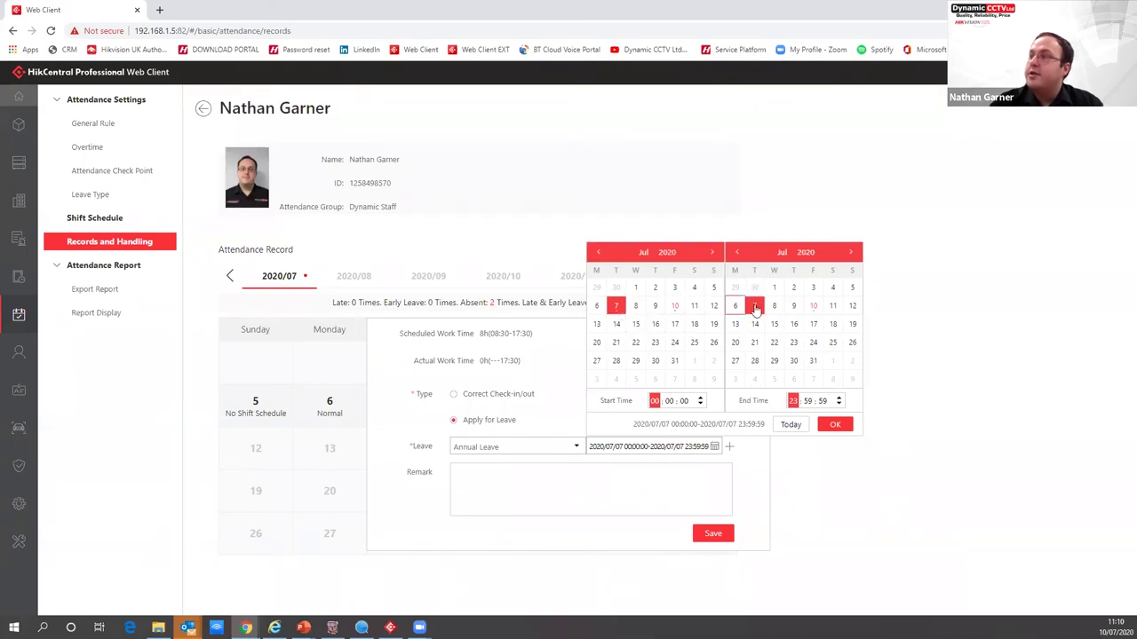
{"action": "left_click", "coordinate": [774, 306]}
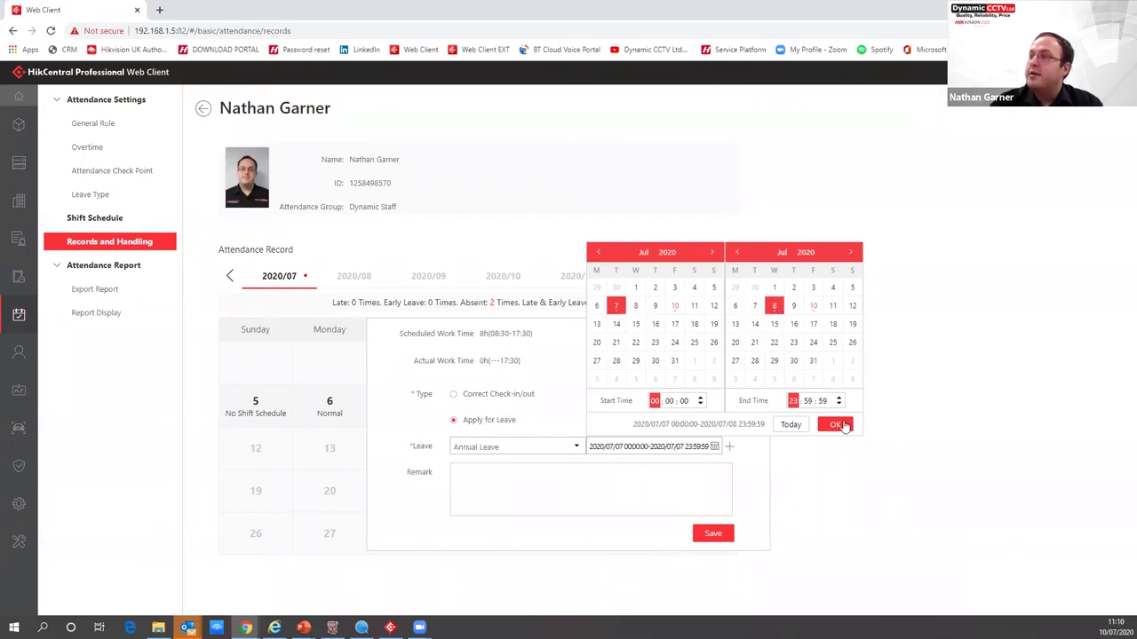
{"action": "left_click", "coordinate": [836, 425]}
Step: Add the remark "Annual leave", save the leave application, and check its details on 7 July in the attendance calendar
{"action": "left_click", "coordinate": [636, 475]}
{"action": "type", "text": "Annual leave"}
{"action": "left_click", "coordinate": [707, 539]}
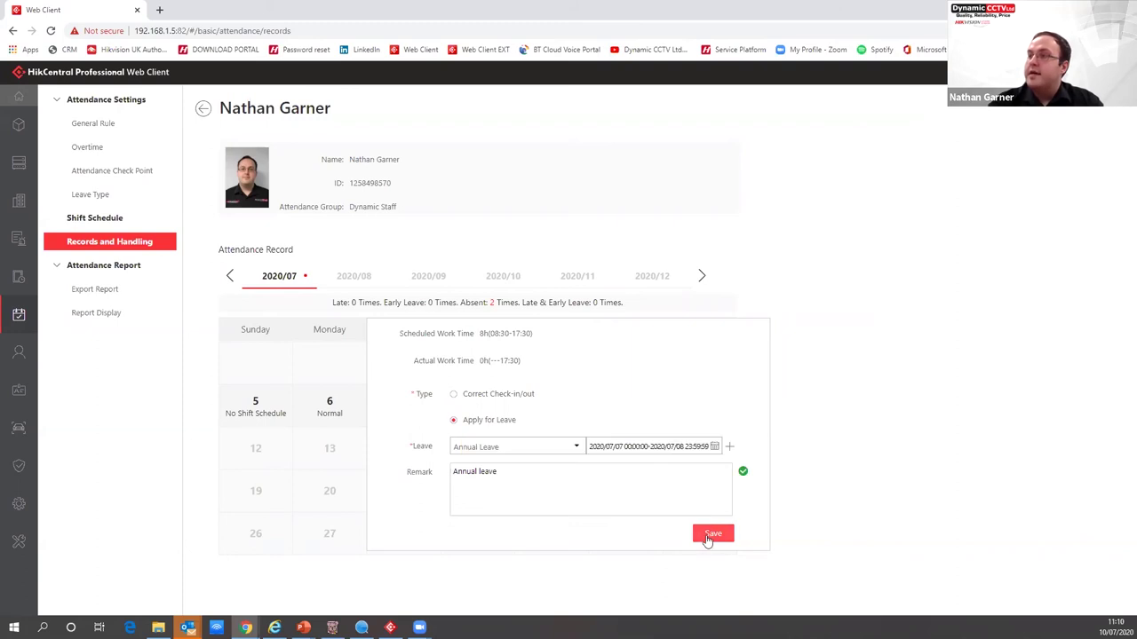
{"action": "mouse_move", "coordinate": [414, 401]}
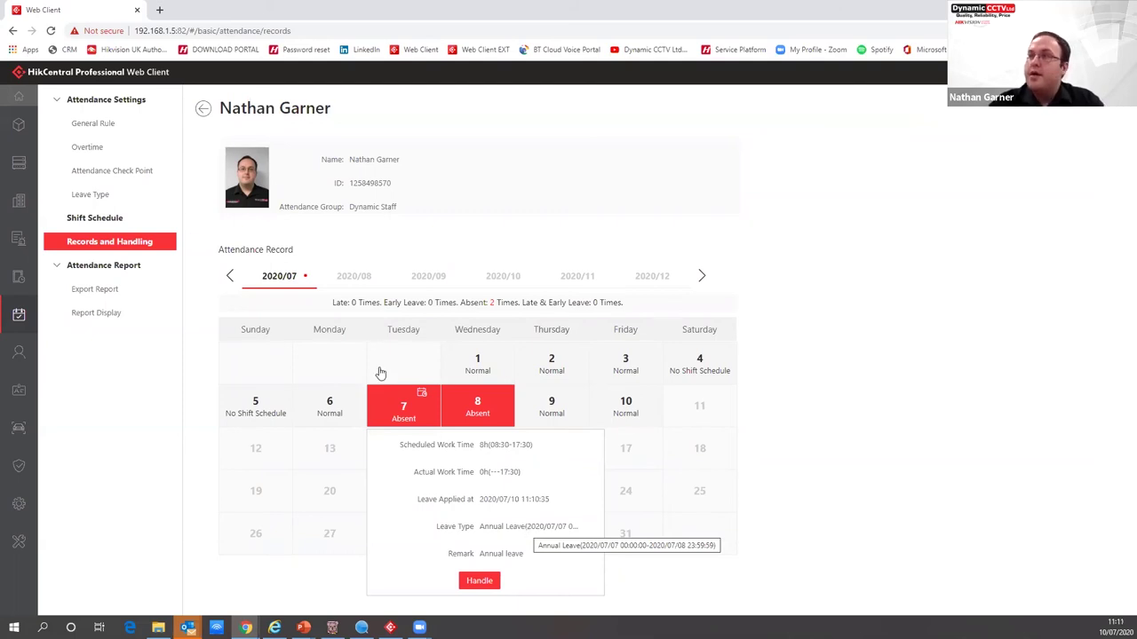
Step: Review the attendance overtime settings for work hour rates, workdays, weekends and holidays
{"action": "left_click", "coordinate": [110, 151]}
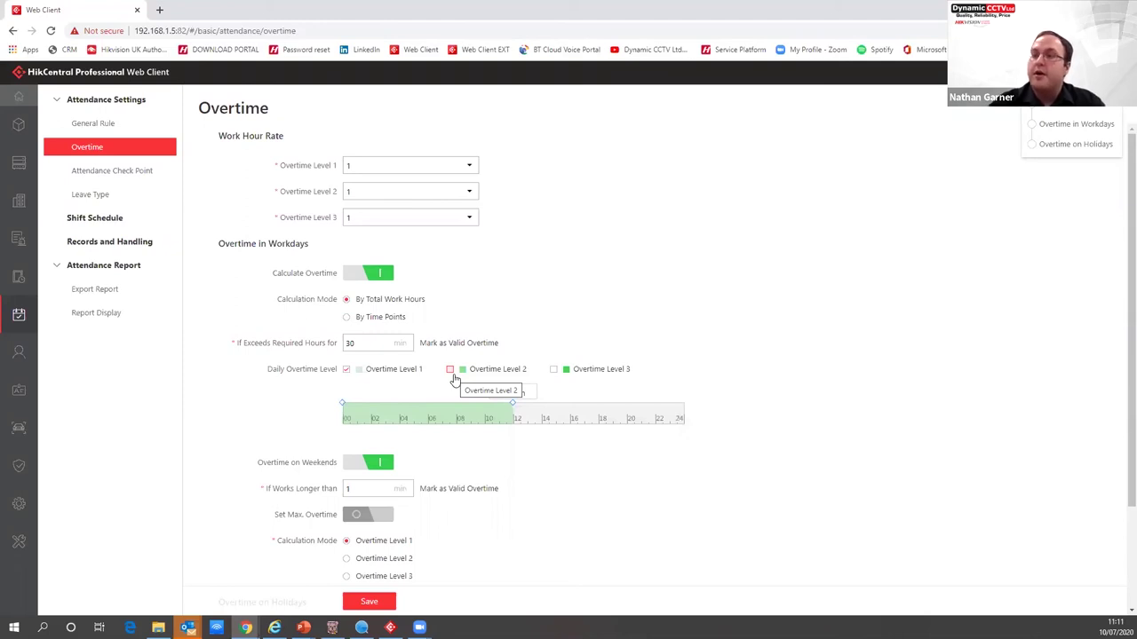
{"action": "scroll", "coordinate": [401, 412], "scroll_direction": "down", "scroll_amount": 3}
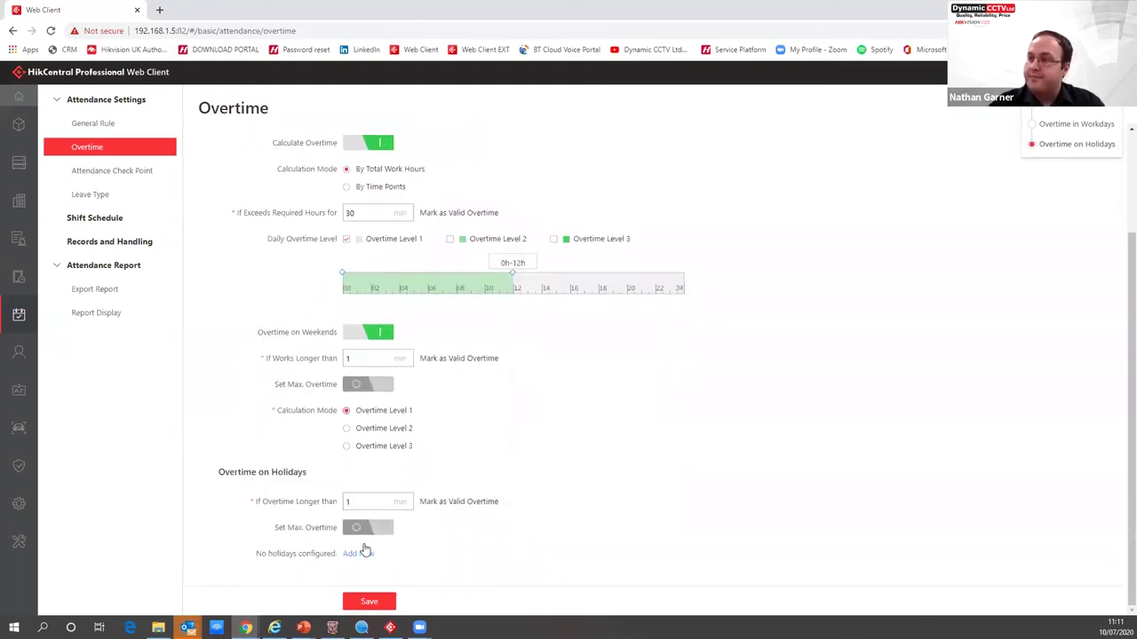
Step: Switch to the PowerPoint slideshow and advance from the Live Demo slide to the temperature screening and density control brochures
{"action": "left_click", "coordinate": [390, 627]}
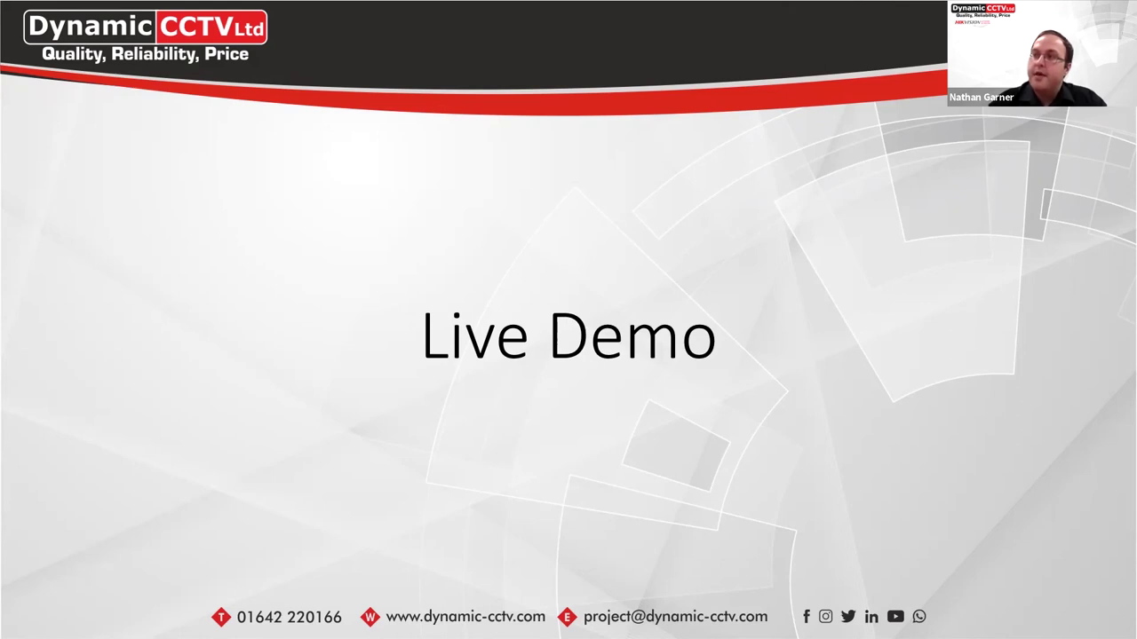
{"action": "key", "text": "Right"}
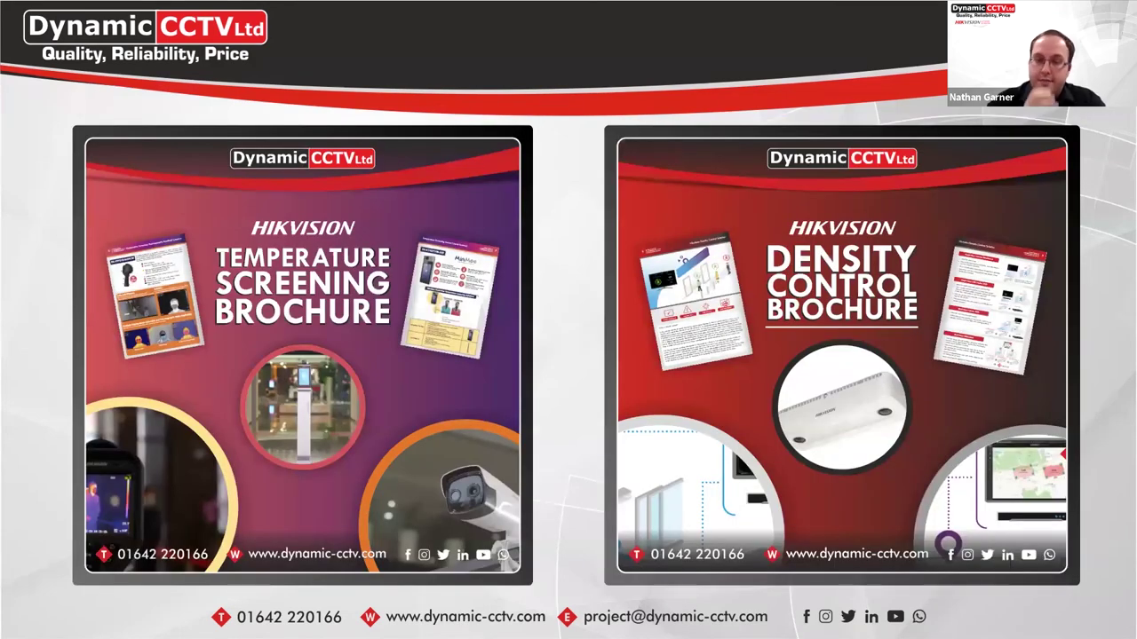